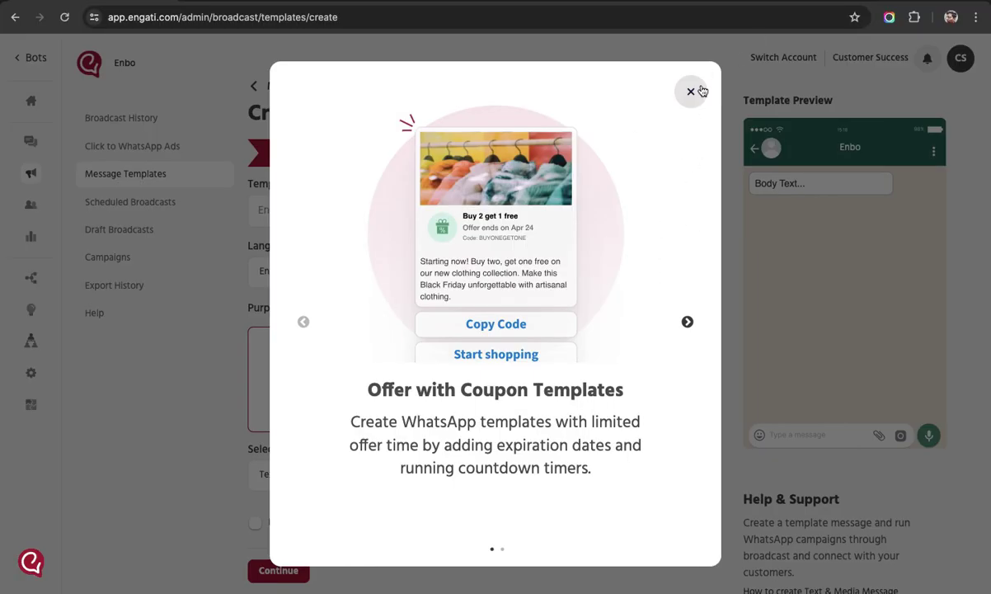
Dismiss the coupon templates introduction and name the new template offer_testing_template
{"action": "left_click", "coordinate": [692, 91]}
{"action": "left_click", "coordinate": [344, 200]}
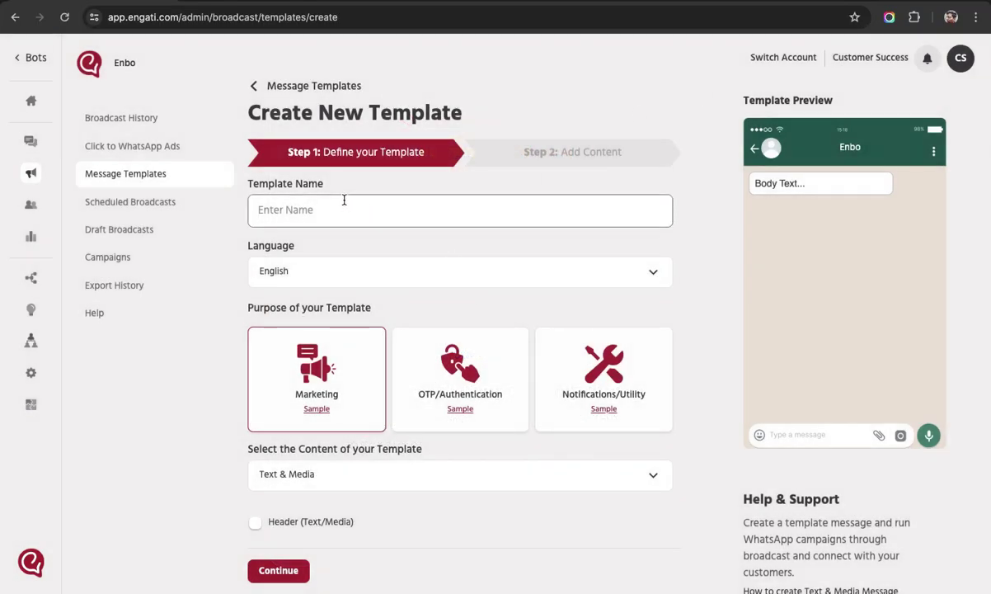
{"action": "type", "text": "offer_testing_template"}
{"action": "scroll", "coordinate": [306, 251], "scroll_direction": "down", "scroll_amount": 2}
{"action": "scroll", "coordinate": [319, 267], "scroll_direction": "up", "scroll_amount": 2}
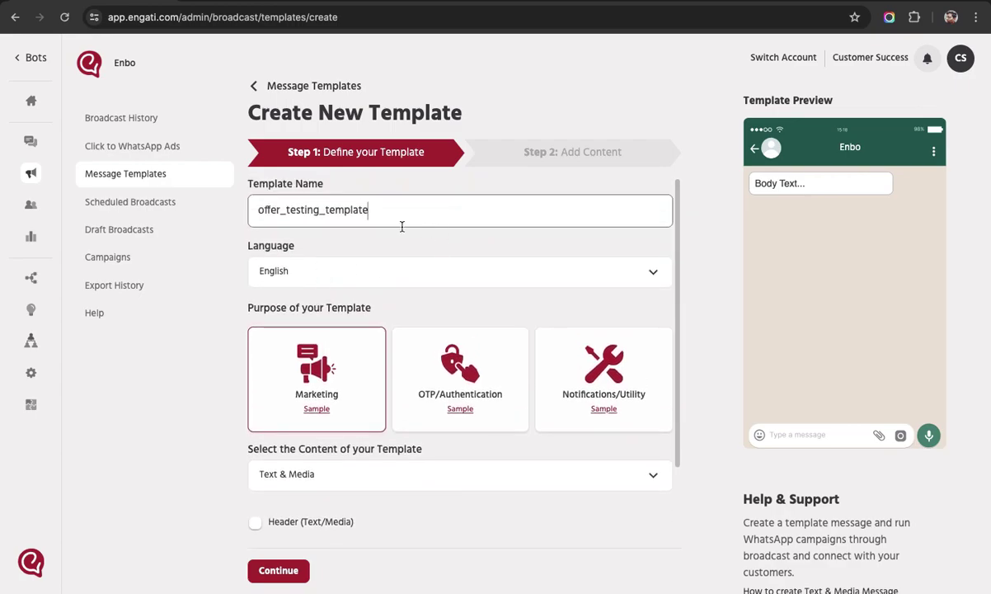
Set the template's content to Offer with Coupon, keep the media header included, and continue to adding content
{"action": "scroll", "coordinate": [400, 224], "scroll_direction": "down", "scroll_amount": 2}
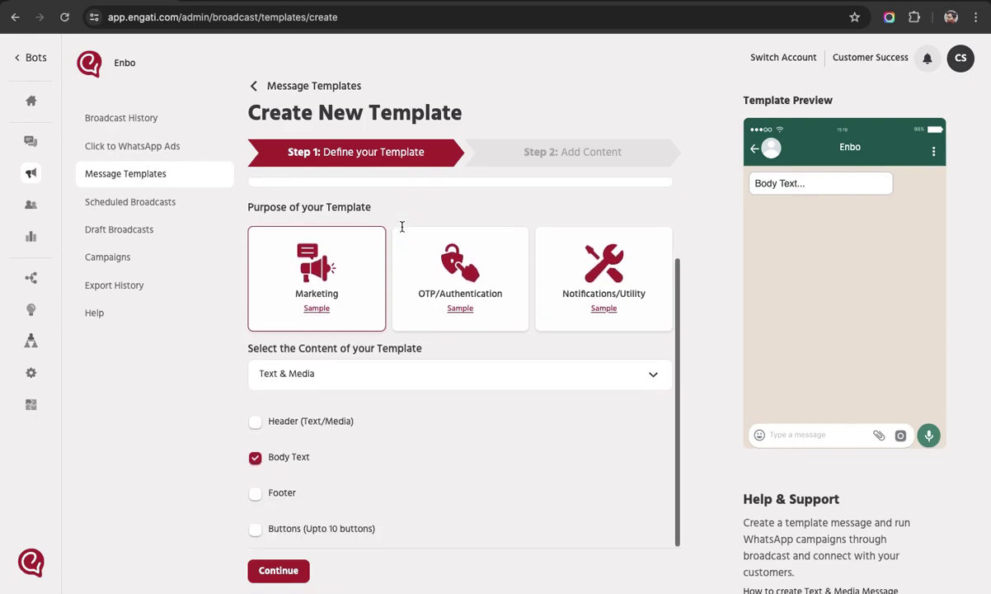
{"action": "left_click", "coordinate": [340, 377]}
{"action": "left_click", "coordinate": [335, 474]}
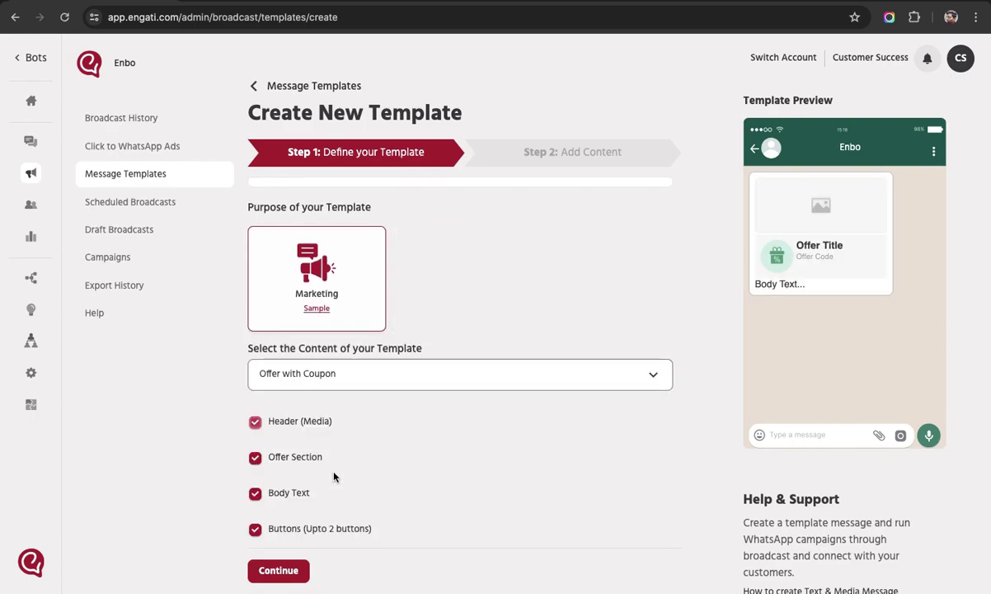
{"action": "left_click", "coordinate": [255, 422]}
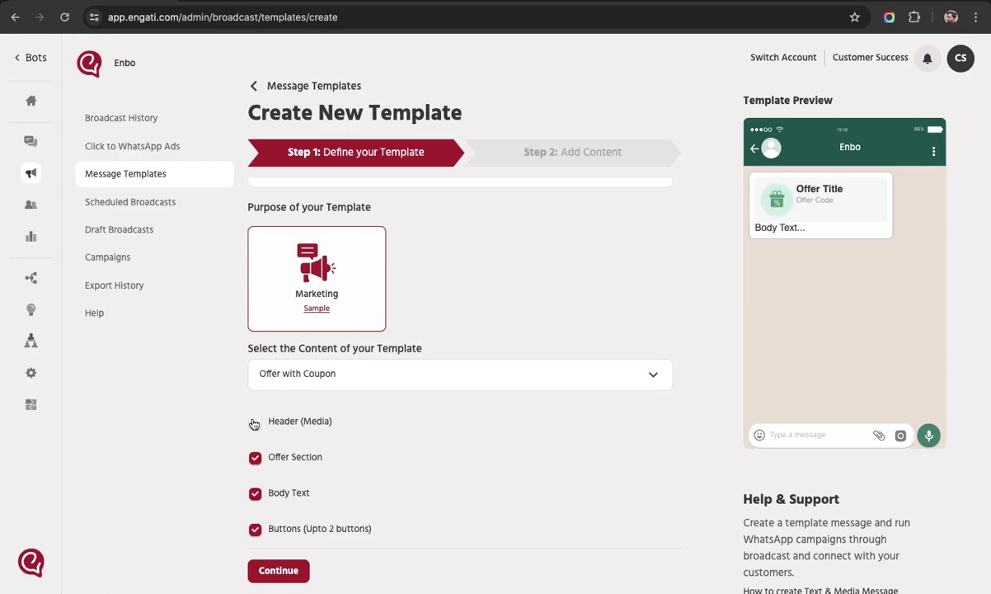
{"action": "left_click", "coordinate": [255, 423]}
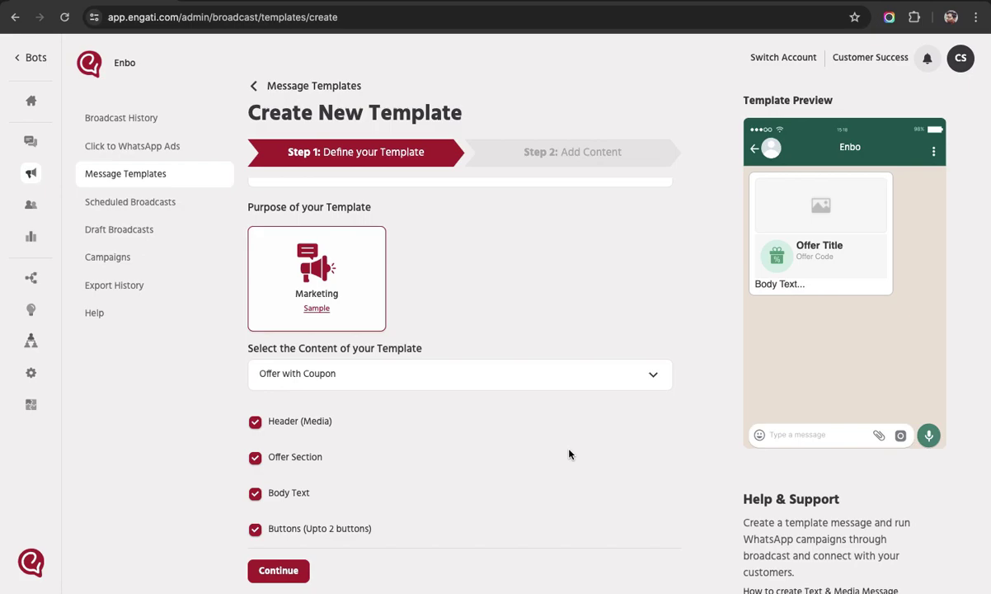
{"action": "left_click", "coordinate": [292, 573]}
Upload automi_icon_250.png from the Downloads folder as the header image
{"action": "scroll", "coordinate": [384, 359], "scroll_direction": "up", "scroll_amount": 10}
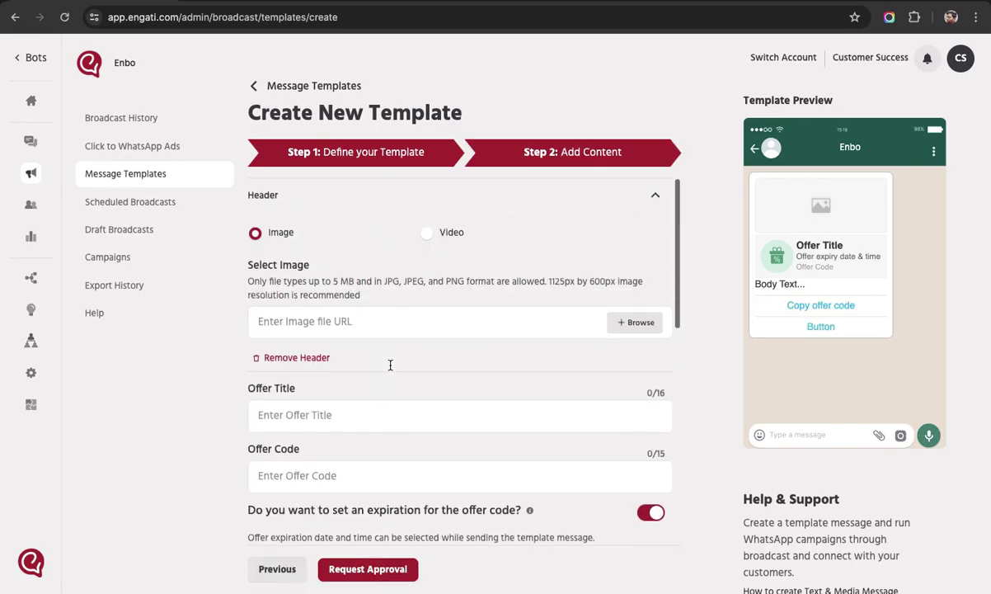
{"action": "left_click", "coordinate": [640, 326]}
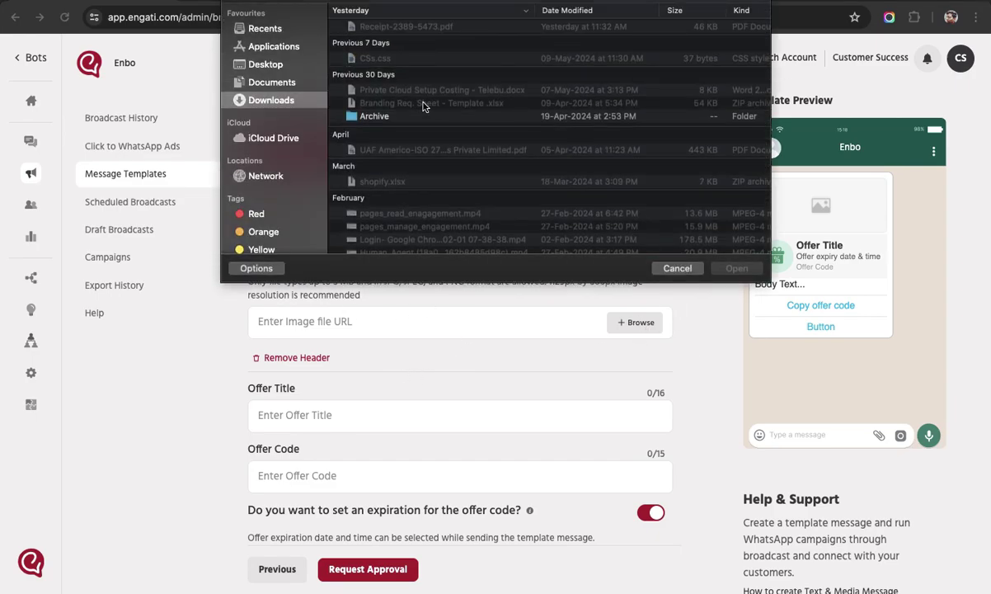
{"action": "scroll", "coordinate": [423, 106], "scroll_direction": "down", "scroll_amount": 3}
{"action": "scroll", "coordinate": [423, 106], "scroll_direction": "down", "scroll_amount": 5}
{"action": "left_click", "coordinate": [391, 232]}
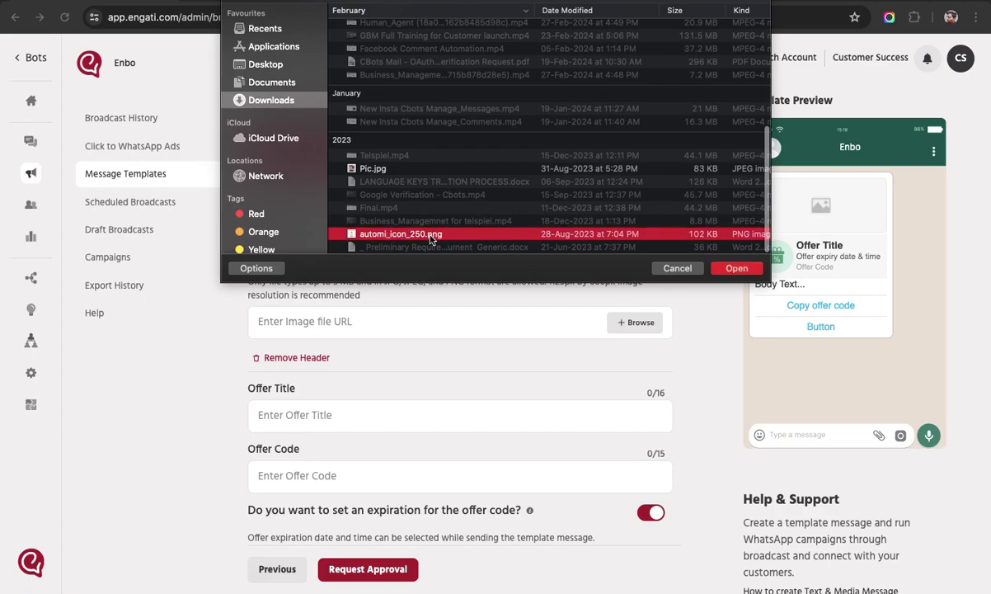
{"action": "left_click", "coordinate": [754, 269]}
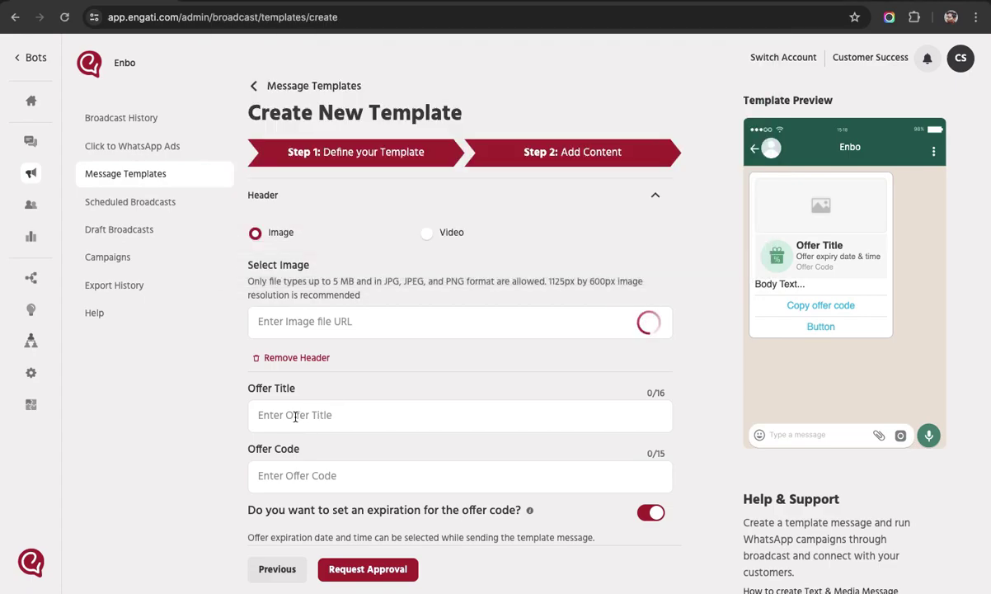
Enter "Launch offer" as the offer title and "Launch15" as the offer code
{"action": "left_click", "coordinate": [296, 417]}
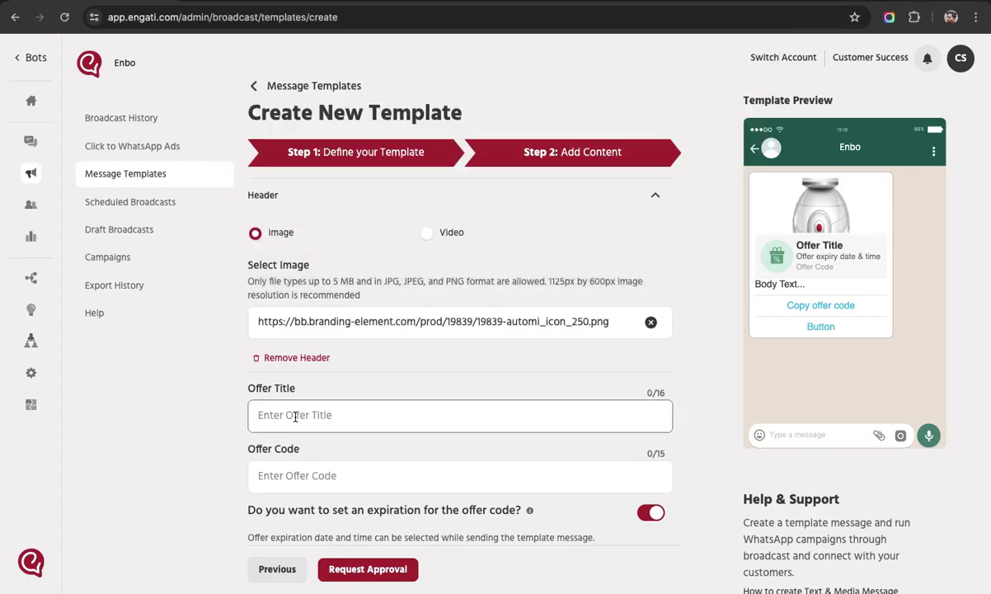
{"action": "type", "text": "Launch offer"}
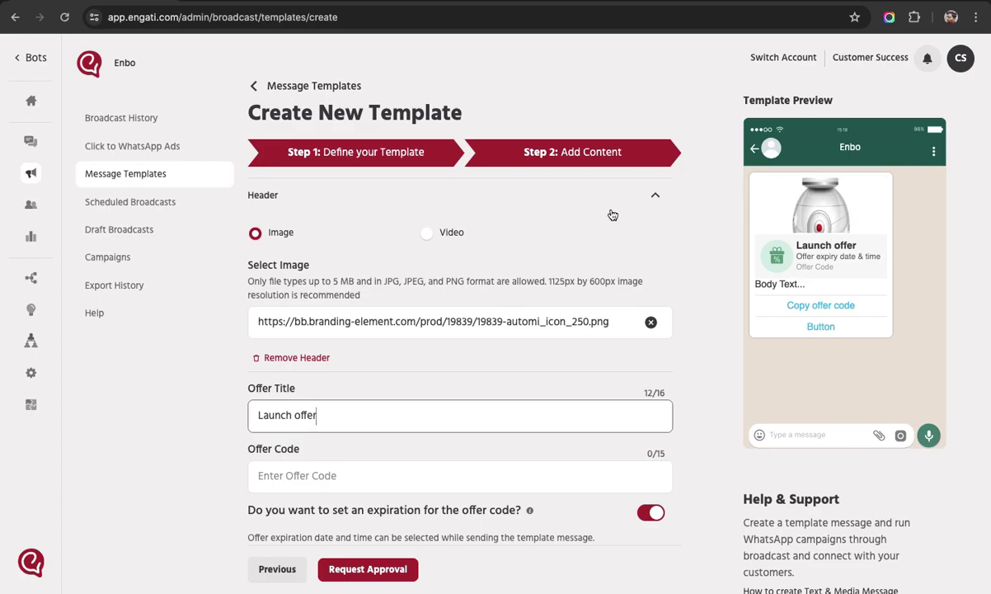
{"action": "scroll", "coordinate": [462, 351], "scroll_direction": "down", "scroll_amount": 3}
{"action": "left_click", "coordinate": [356, 371]}
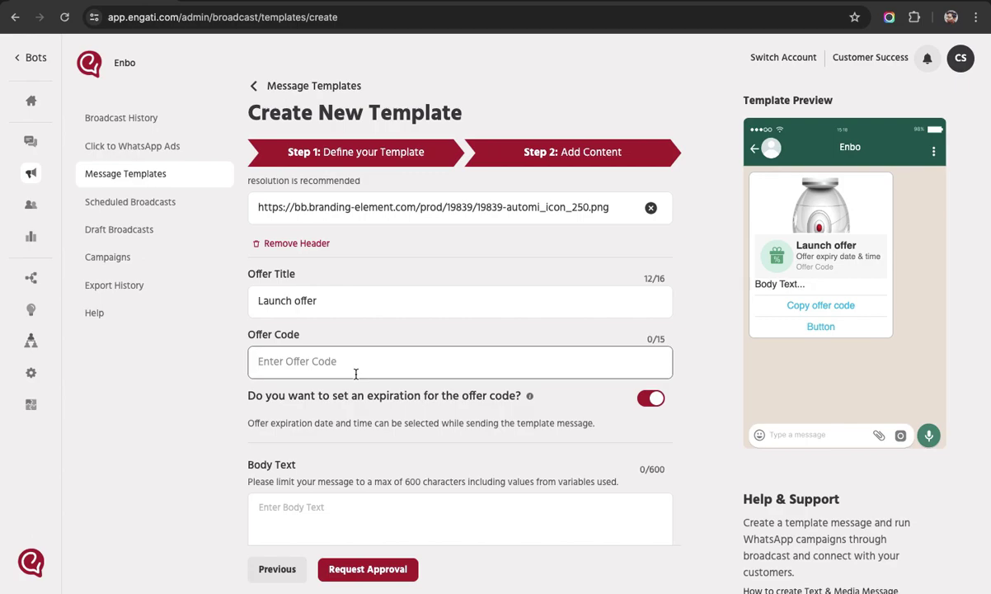
{"action": "type", "text": "La"}
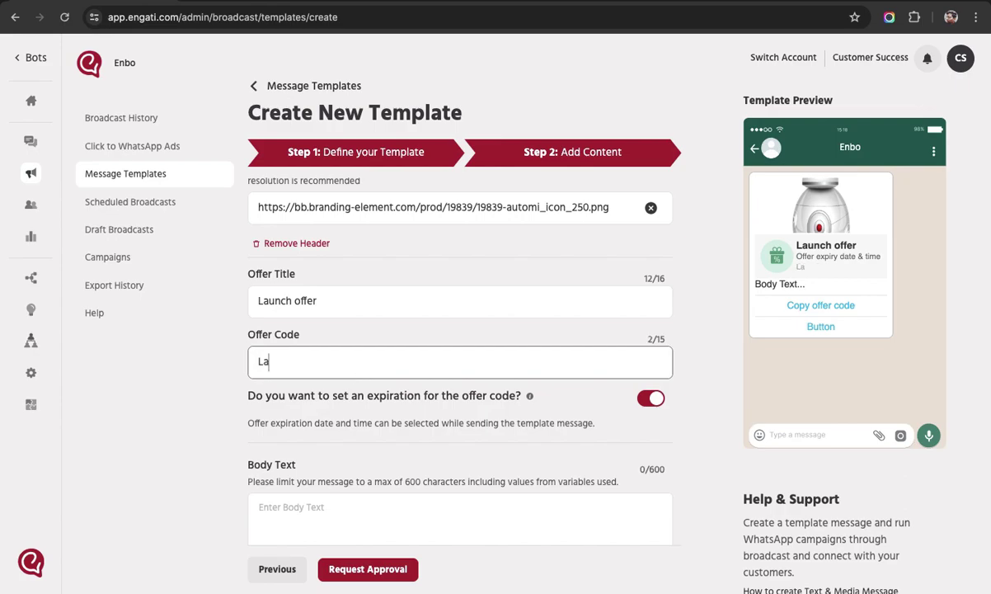
{"action": "type", "text": "unch15"}
{"action": "scroll", "coordinate": [365, 392], "scroll_direction": "up", "scroll_amount": 1}
{"action": "scroll", "coordinate": [365, 392], "scroll_direction": "down", "scroll_amount": 1}
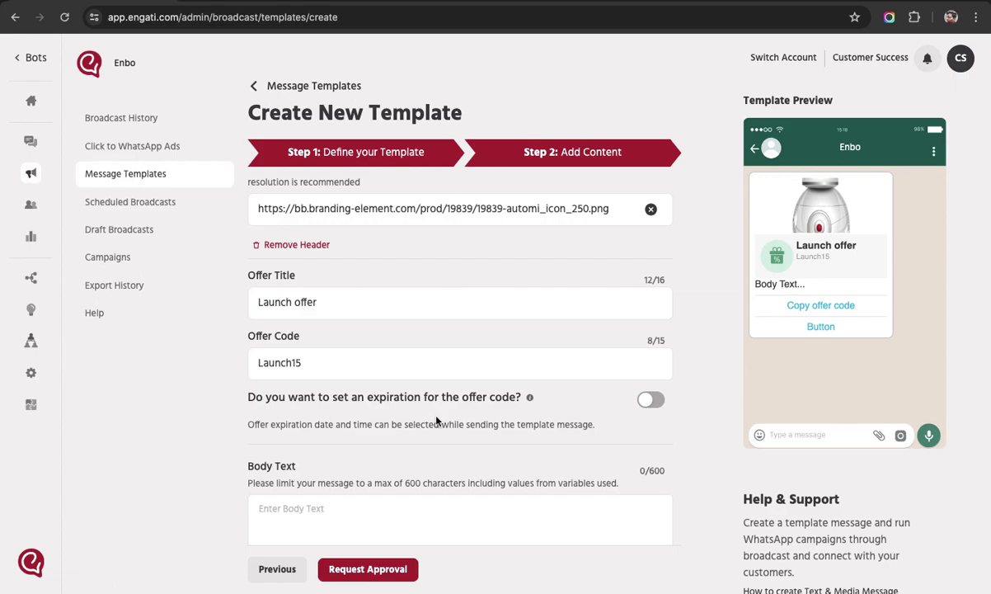
Try the offer code's expiration setting on and off, and leave it turned on
{"action": "left_click", "coordinate": [651, 399]}
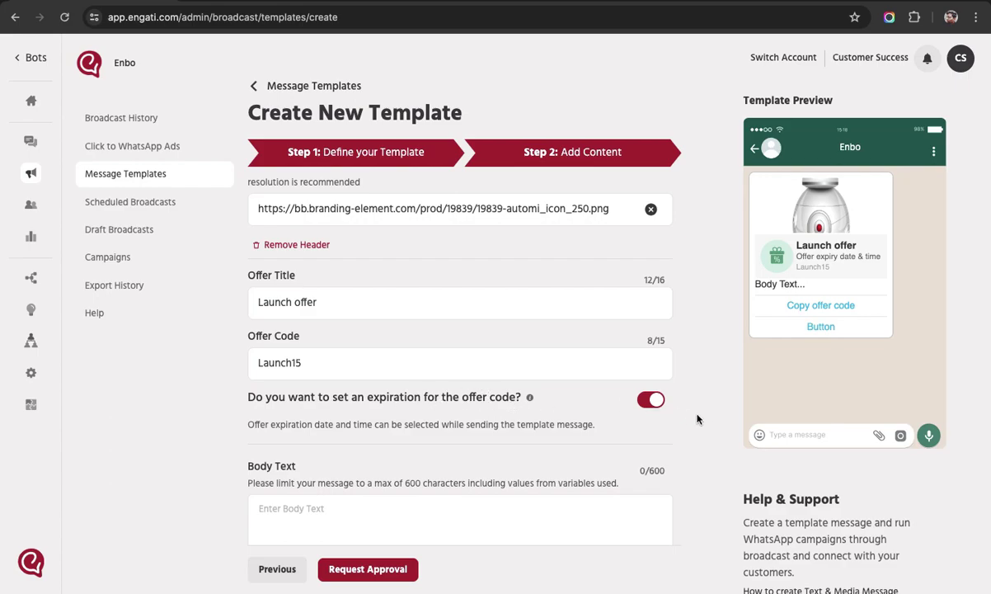
{"action": "left_click", "coordinate": [653, 403]}
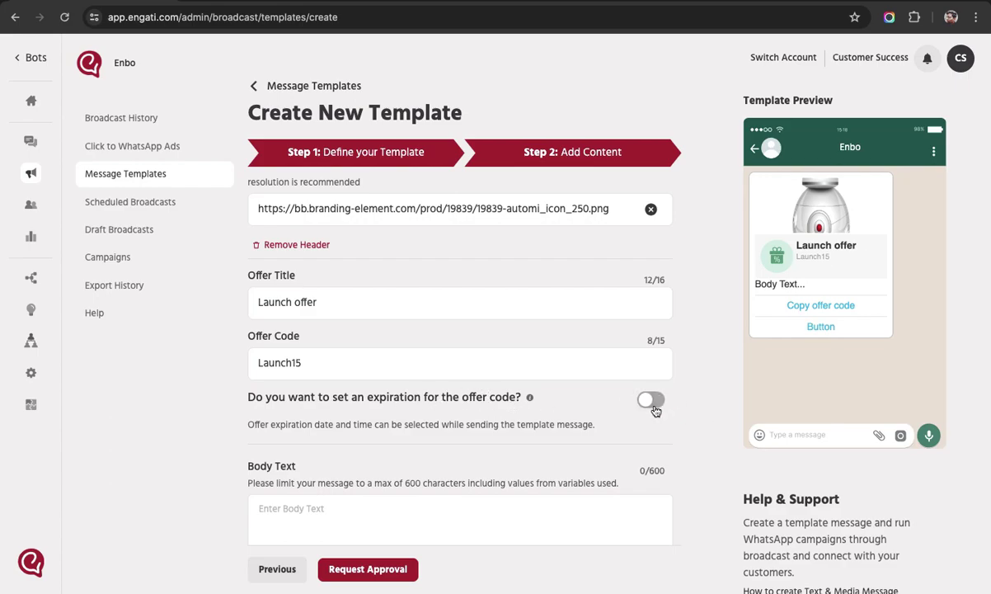
{"action": "left_click", "coordinate": [652, 401]}
Write the body text "Hi {{1}}, We are opening in your city. Try the code for 15% discount.", inserting a variable after the greeting
{"action": "scroll", "coordinate": [650, 409], "scroll_direction": "down", "scroll_amount": 5}
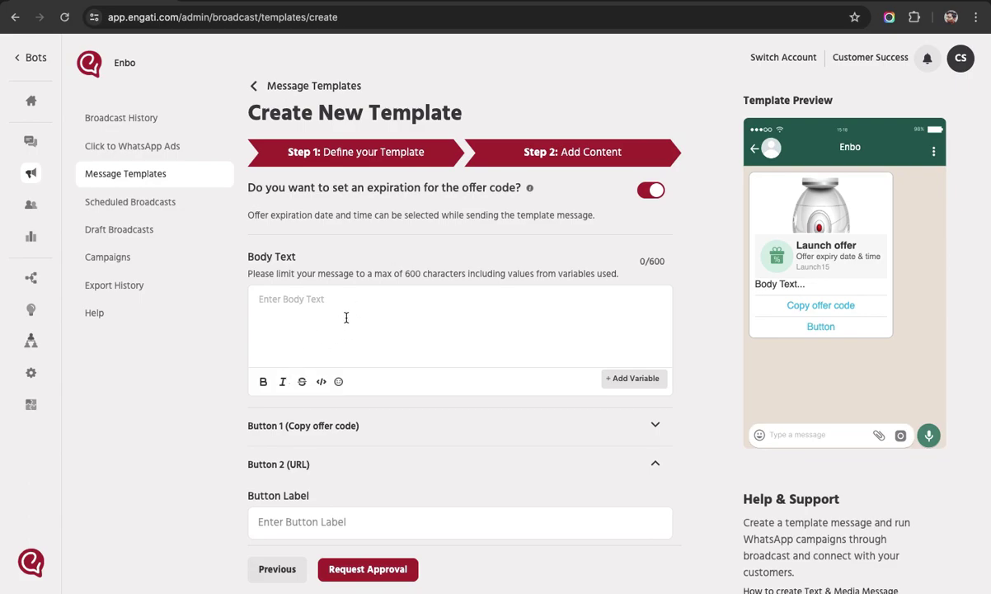
{"action": "type", "text": "Hi"}
{"action": "left_click", "coordinate": [624, 386]}
{"action": "type", "text": ","}
{"action": "key", "text": "Return"}
{"action": "key", "text": "Return"}
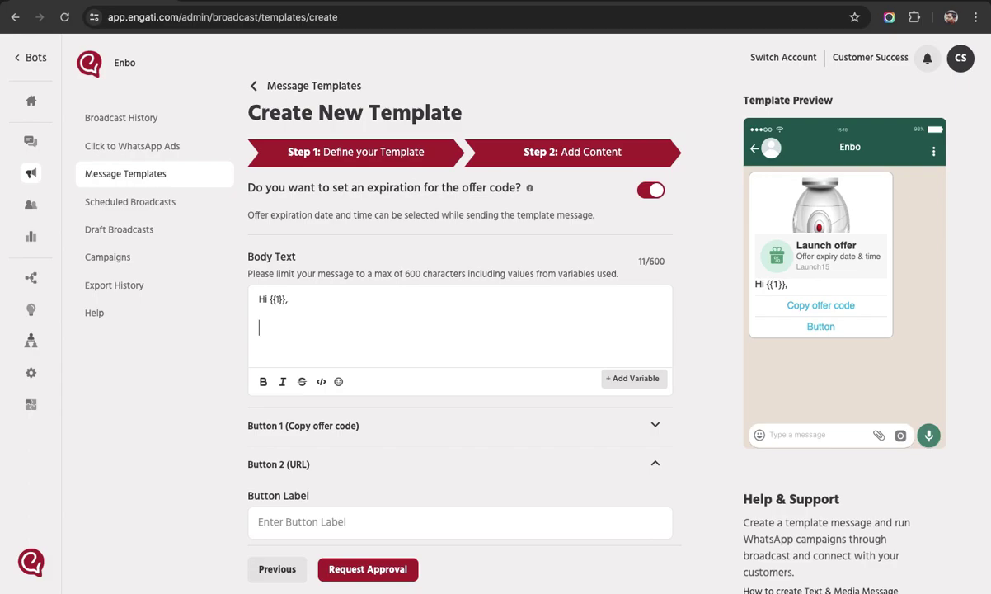
{"action": "type", "text": "We are opening in your city. Try the code for 15% discount."}
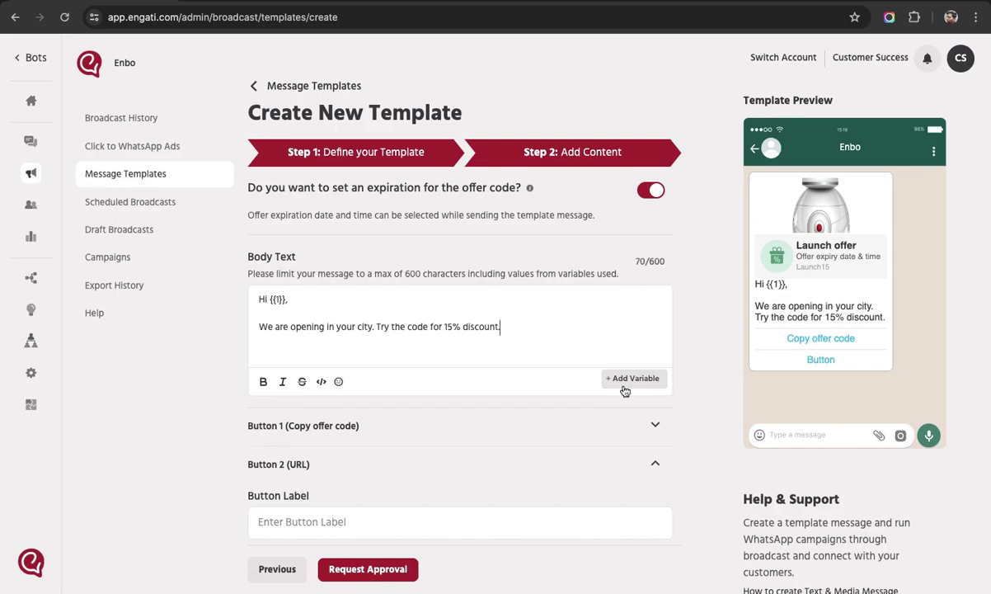
Try the opt-out option, highlight its unsubscribe line in the template preview, and turn the option off again
{"action": "scroll", "coordinate": [462, 449], "scroll_direction": "down", "scroll_amount": 2}
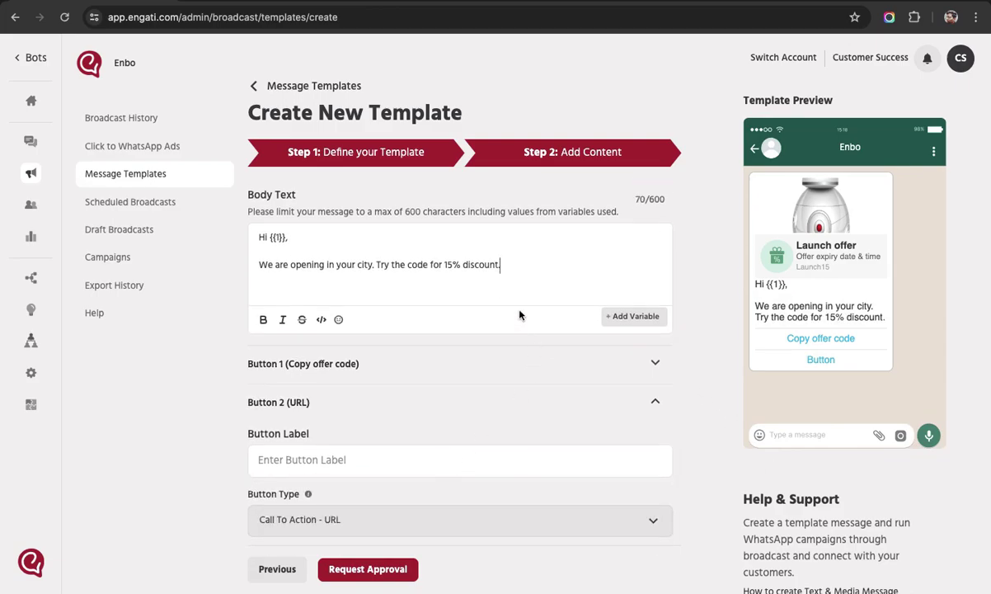
{"action": "scroll", "coordinate": [435, 348], "scroll_direction": "down", "scroll_amount": 3}
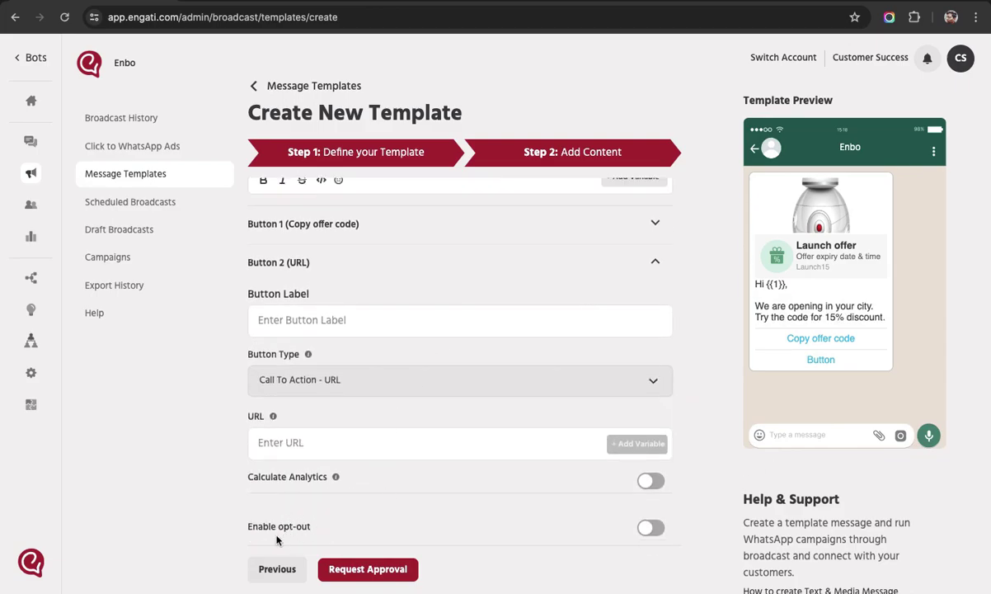
{"action": "left_click", "coordinate": [658, 535]}
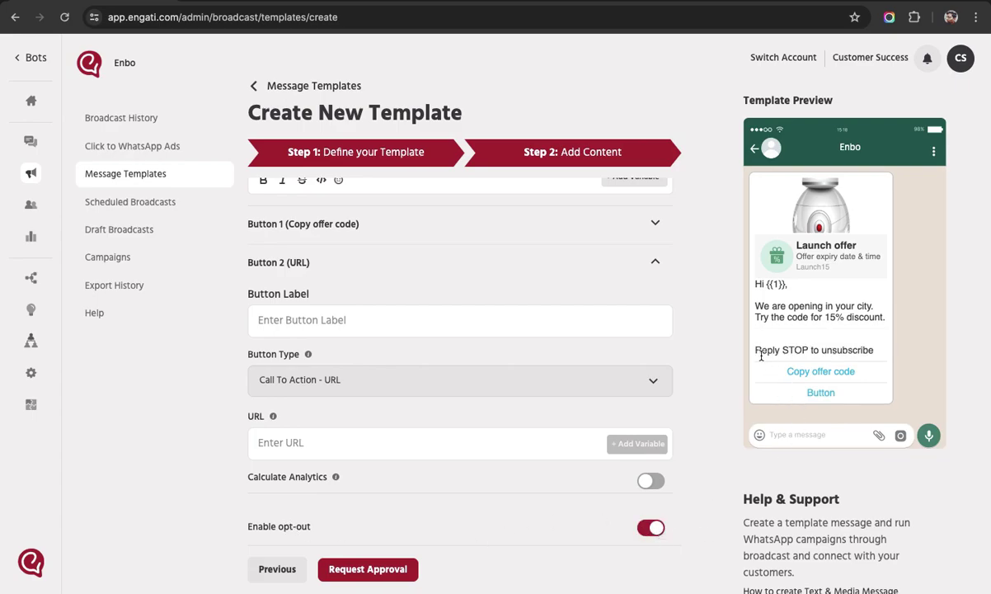
{"action": "left_click_drag", "start_coordinate": [755, 350], "coordinate": [882, 356]}
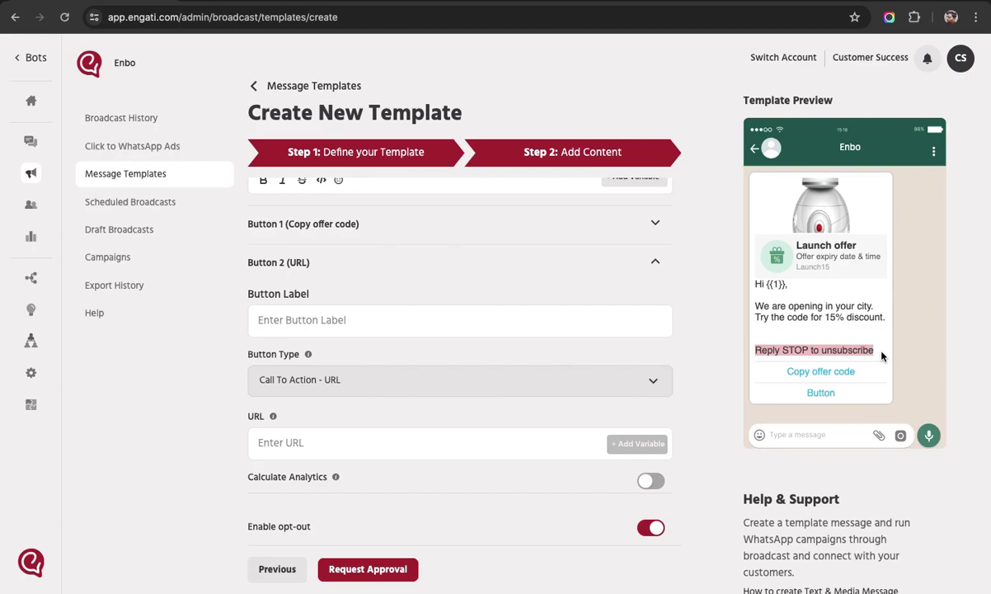
{"action": "left_click", "coordinate": [650, 529]}
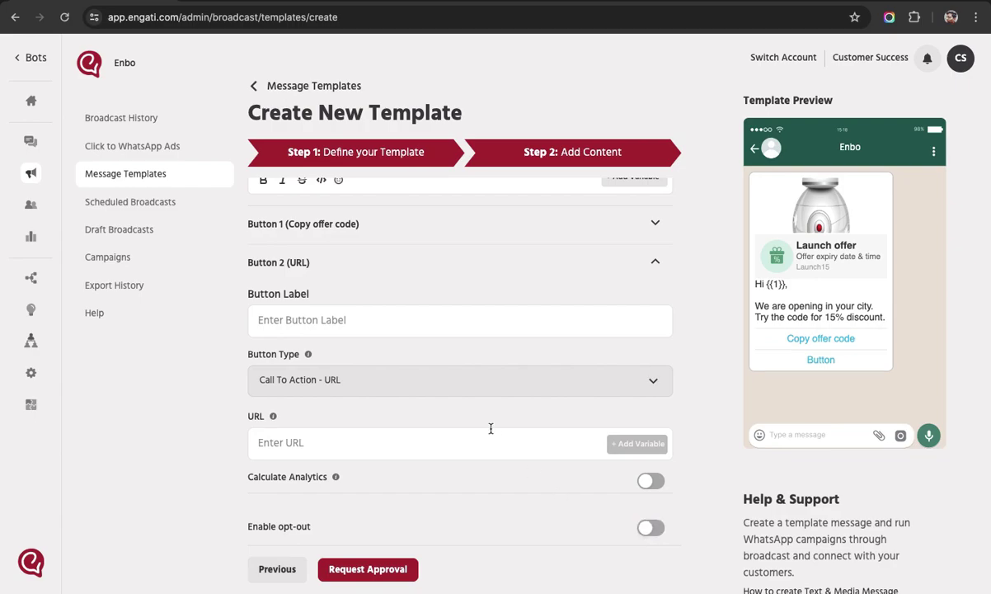
Examine the label and type settings of Button 1 (Copy offer code), and collapse its section
{"action": "scroll", "coordinate": [376, 325], "scroll_direction": "up", "scroll_amount": 2}
{"action": "left_click", "coordinate": [375, 321]}
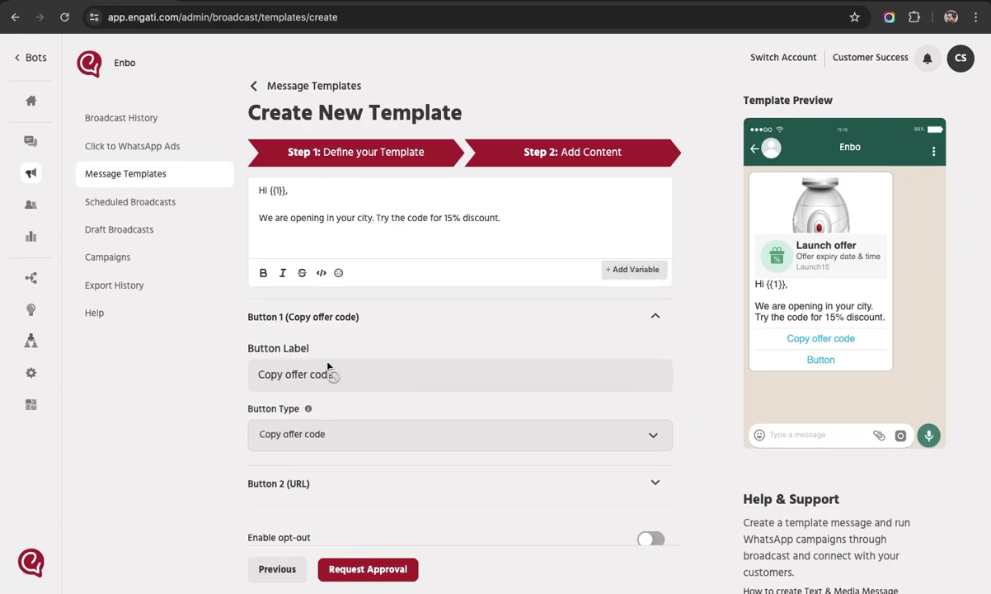
{"action": "scroll", "coordinate": [327, 367], "scroll_direction": "up", "scroll_amount": 1}
{"action": "scroll", "coordinate": [355, 388], "scroll_direction": "down", "scroll_amount": 1}
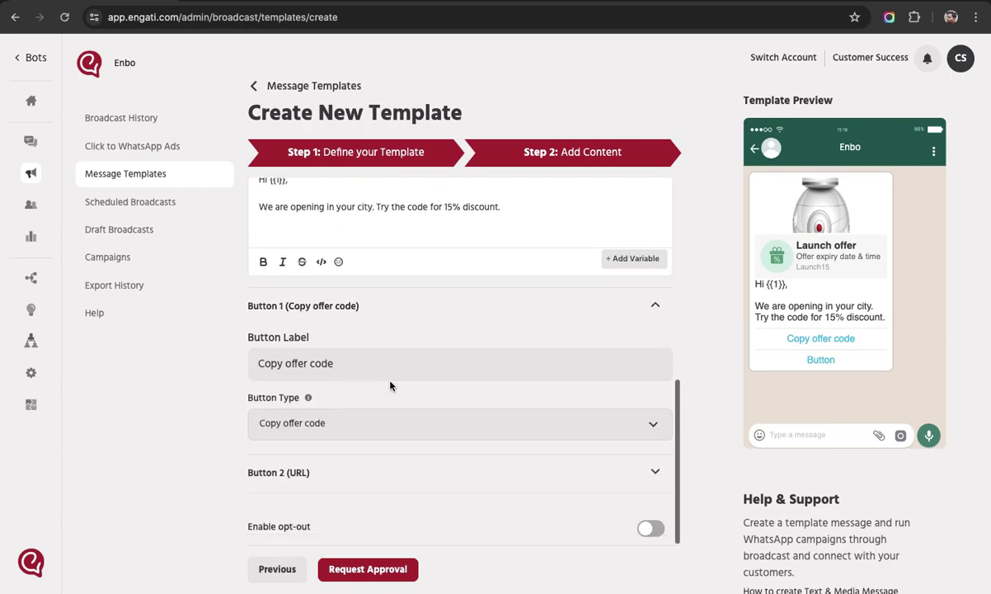
{"action": "left_click", "coordinate": [451, 305]}
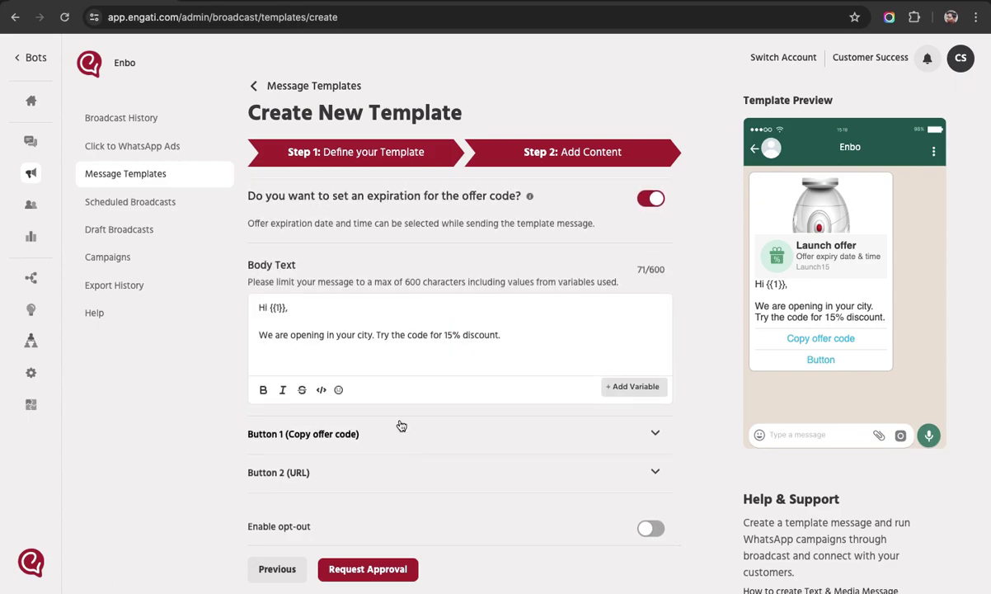
{"action": "left_click", "coordinate": [393, 450]}
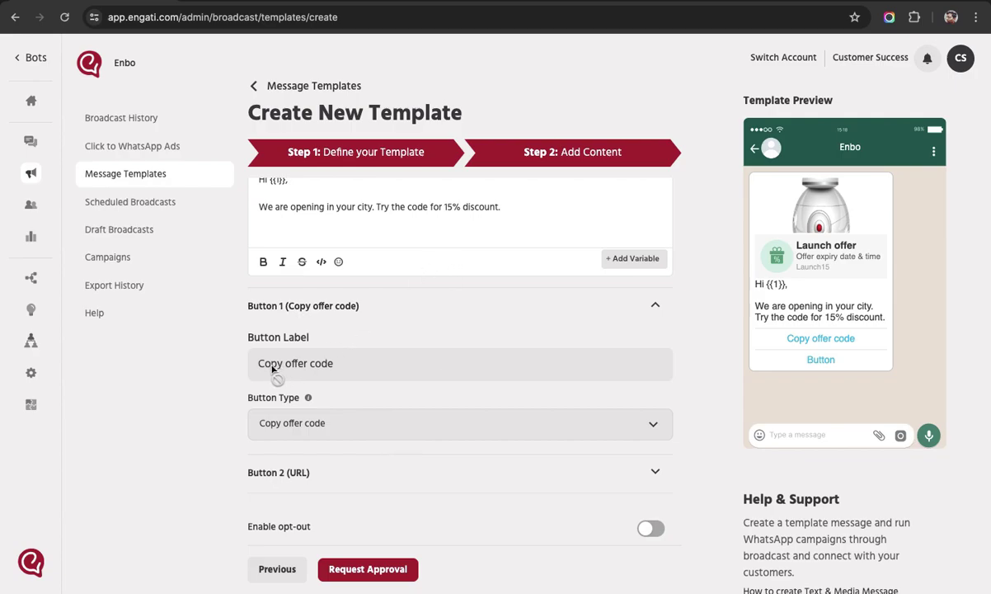
{"action": "left_click", "coordinate": [417, 305]}
Expand the Button 2 (URL) section and set its button label to "Shop Now"
{"action": "left_click", "coordinate": [363, 474]}
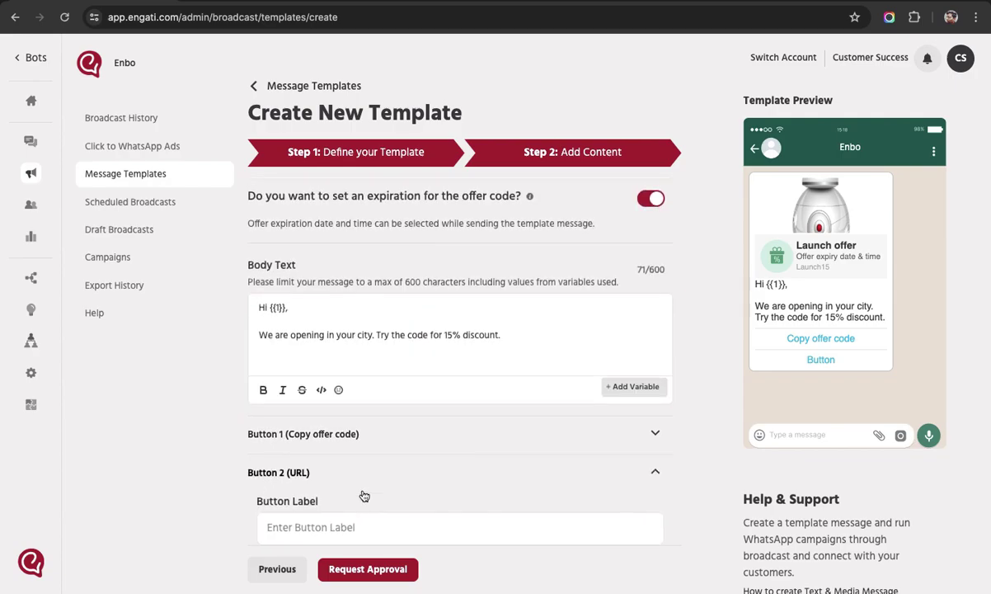
{"action": "left_click", "coordinate": [315, 402]}
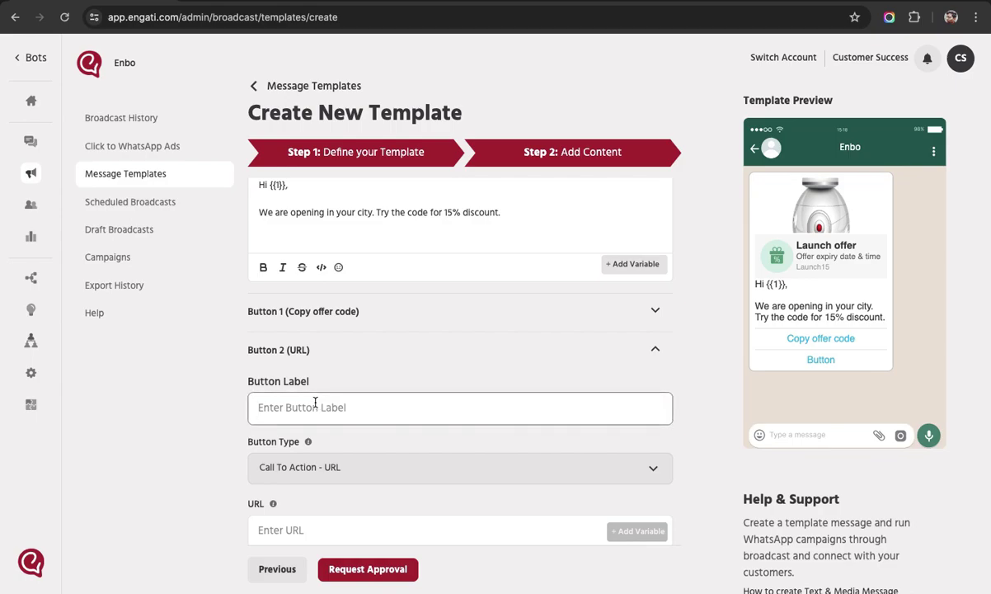
{"action": "type", "text": "Shop Now"}
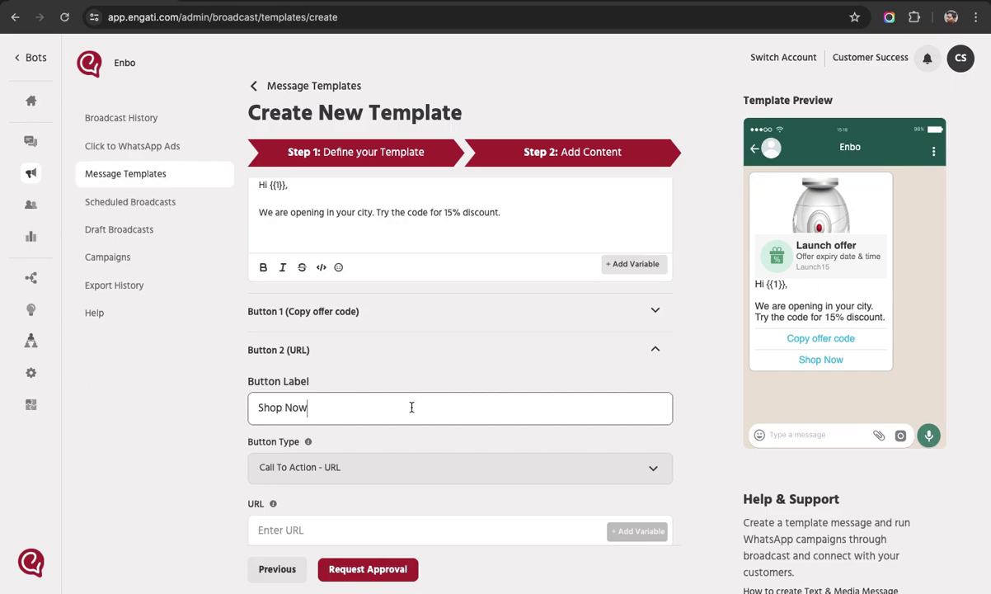
{"action": "scroll", "coordinate": [522, 389], "scroll_direction": "down", "scroll_amount": 1}
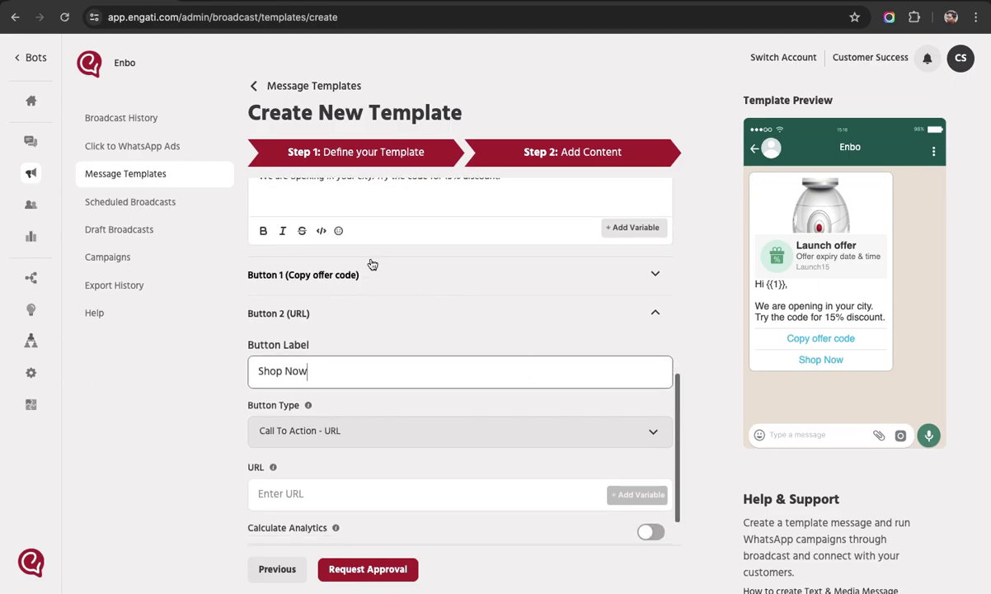
{"action": "scroll", "coordinate": [338, 285], "scroll_direction": "down", "scroll_amount": 1}
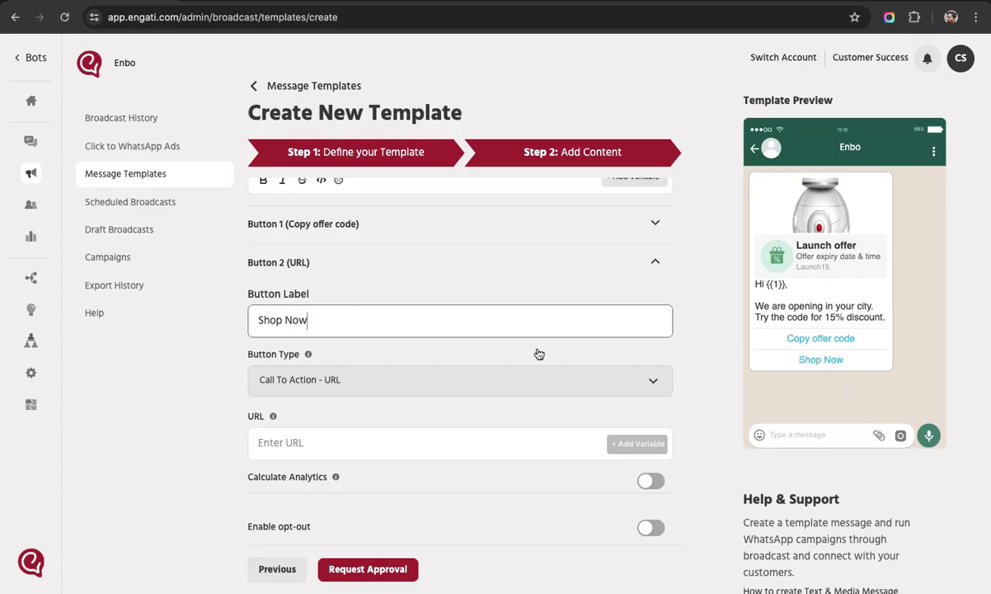
{"action": "left_click", "coordinate": [287, 442]}
{"action": "type", "text": "https"}
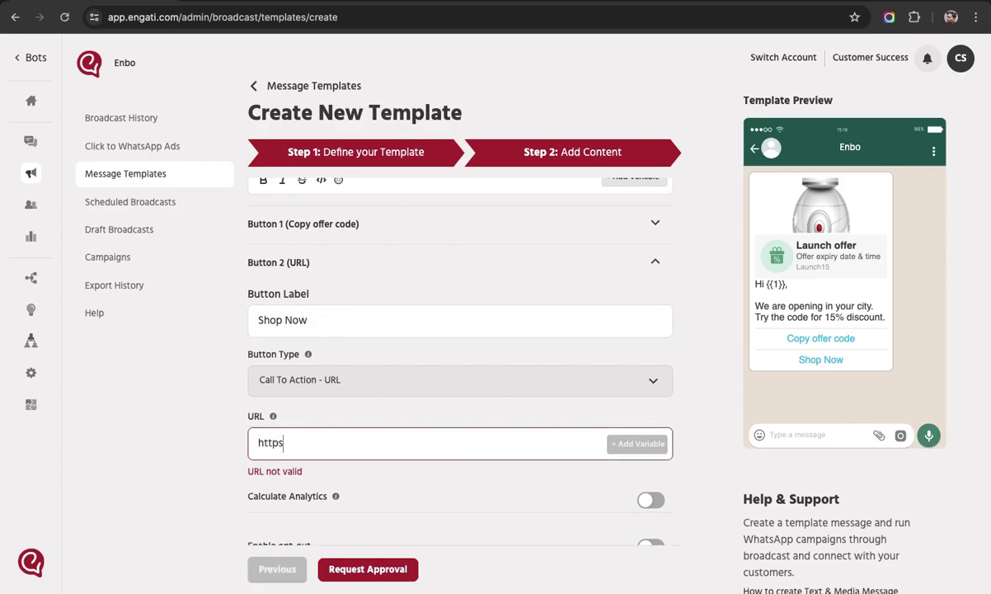
{"action": "type", "text": "://www.engati.com"}
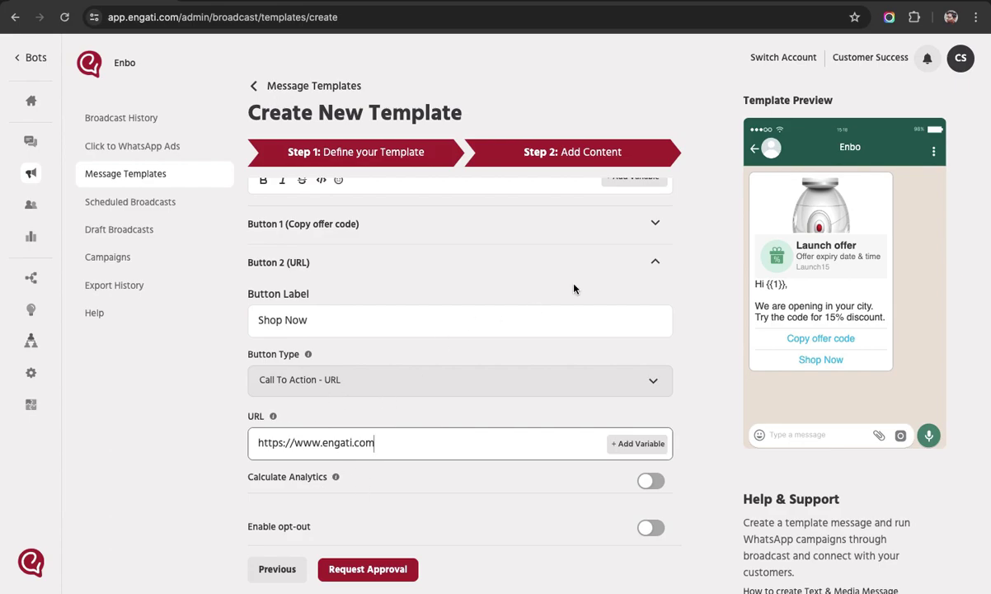
{"action": "left_click", "coordinate": [420, 264]}
{"action": "scroll", "coordinate": [631, 311], "scroll_direction": "up", "scroll_amount": 4}
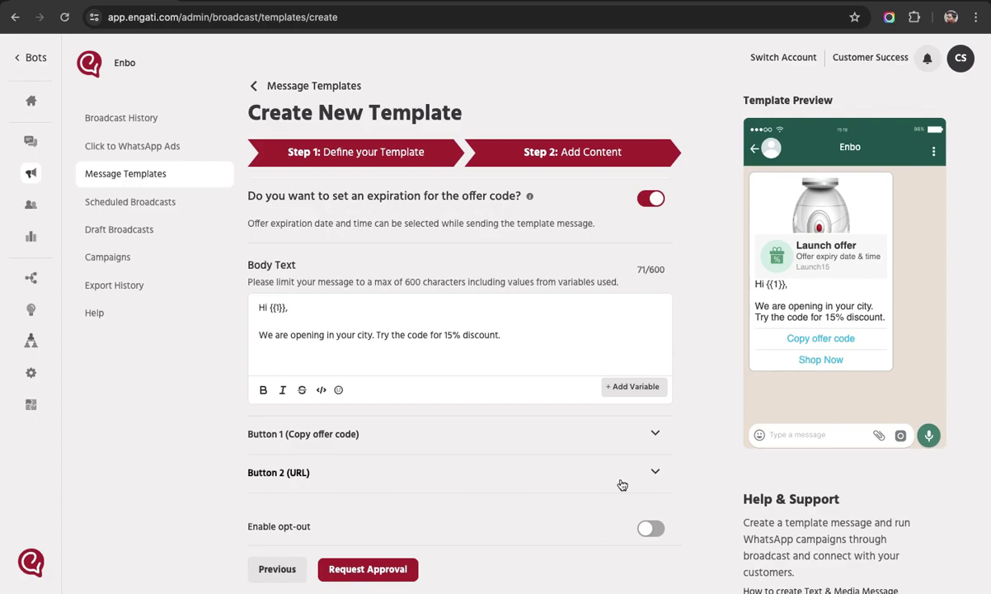
Request approval for the template, giving "ABC" as the sample value for body variable {{1}}
{"action": "left_click", "coordinate": [372, 568]}
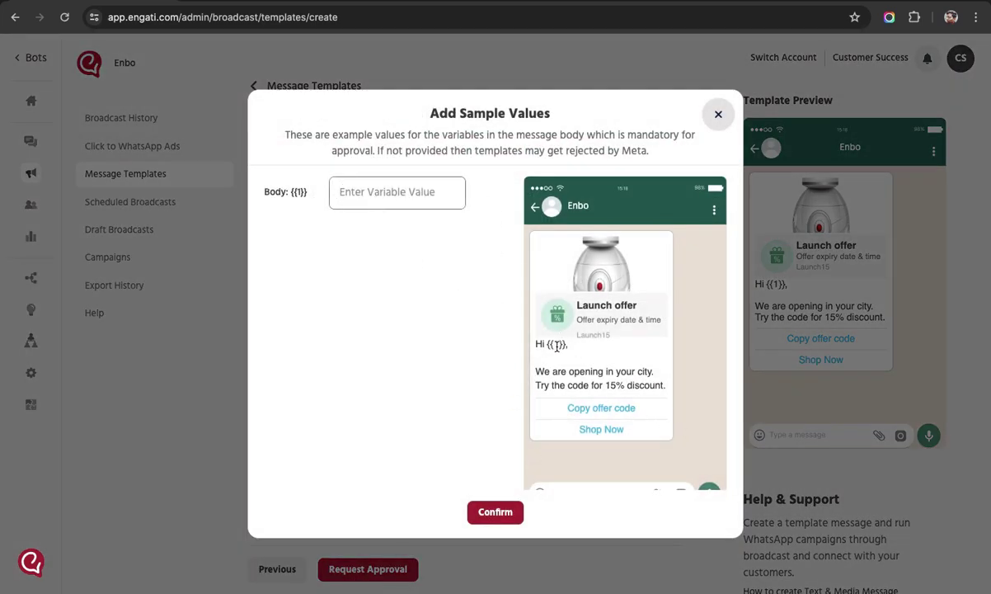
{"action": "left_click", "coordinate": [334, 192]}
{"action": "type", "text": "ABC"}
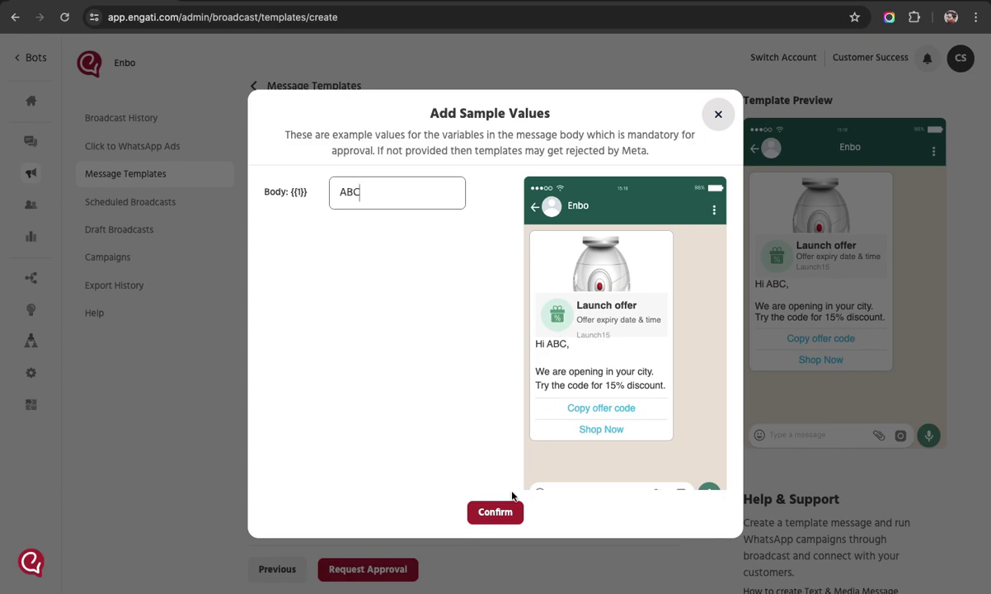
{"action": "left_click", "coordinate": [488, 512]}
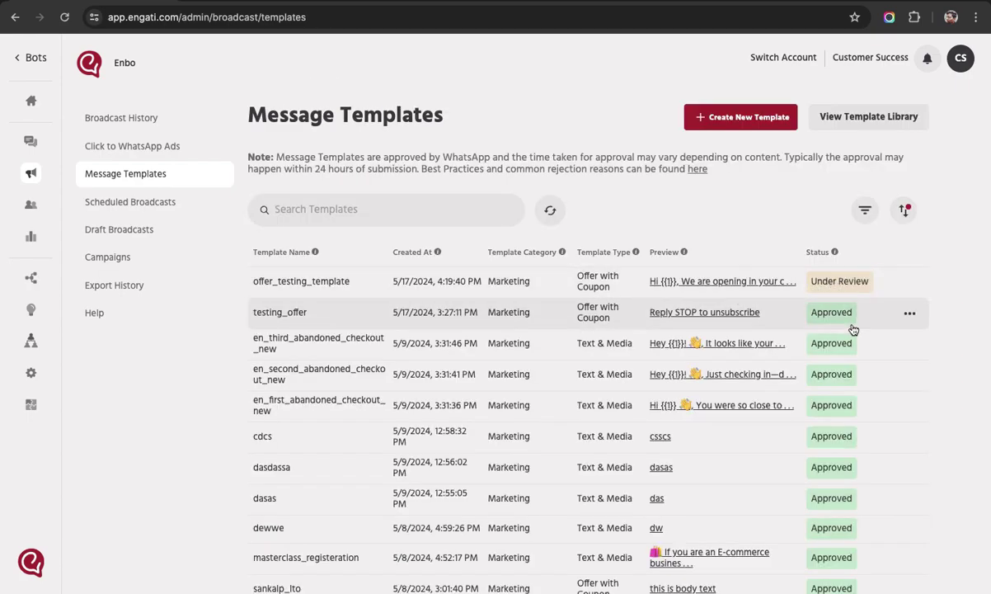
Create a broadcast from the approved testing_offer template and set its objective to Increase Website Visits
{"action": "left_click", "coordinate": [911, 317]}
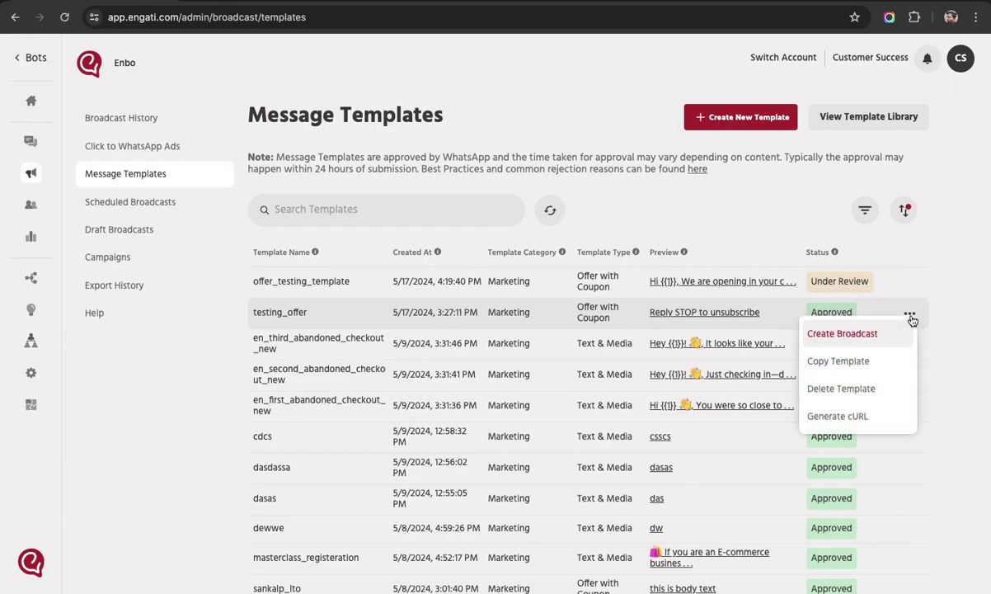
{"action": "left_click", "coordinate": [876, 337]}
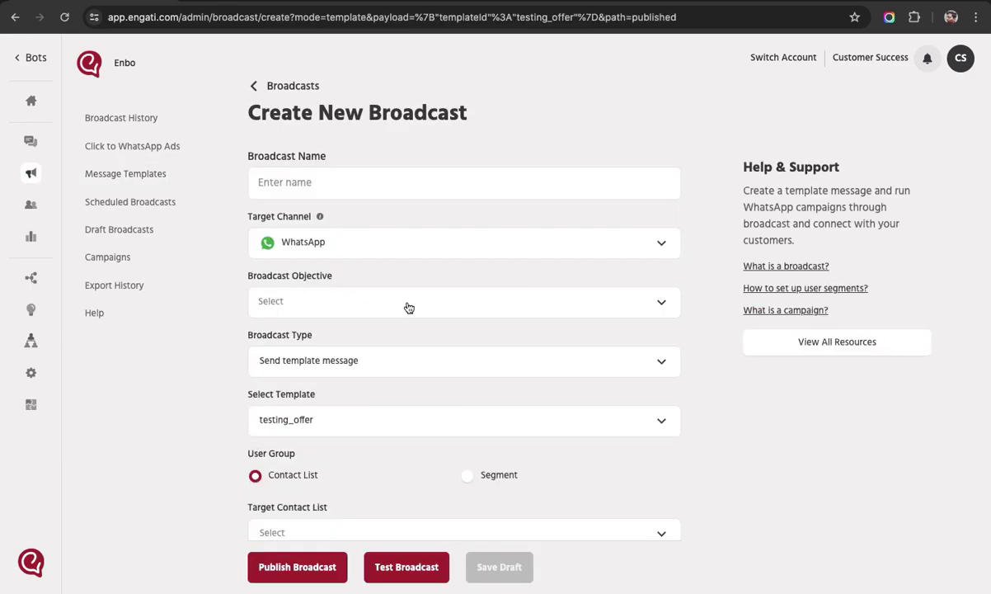
{"action": "left_click", "coordinate": [326, 302]}
{"action": "left_click", "coordinate": [308, 346]}
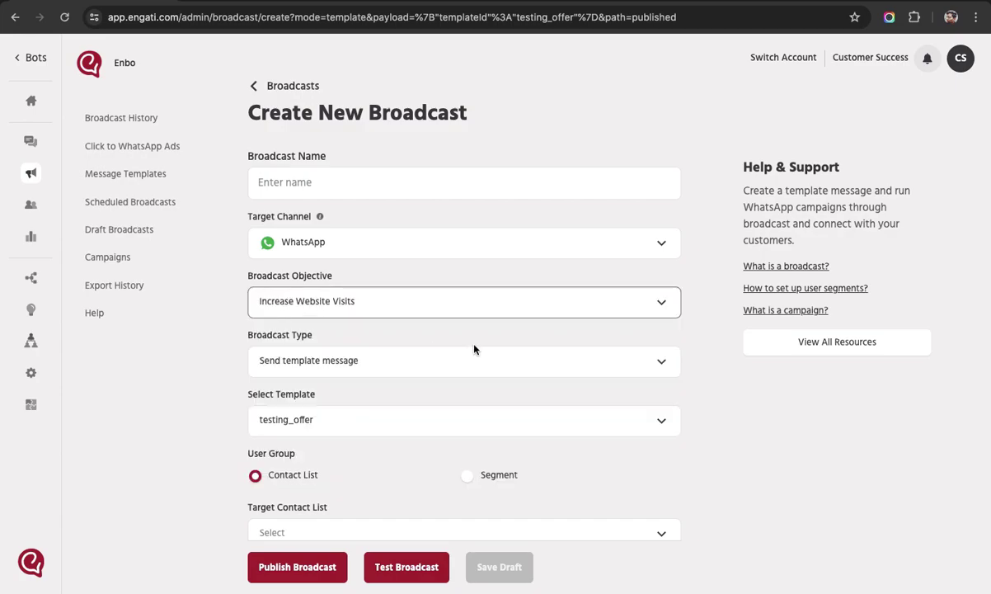
Examine the broadcast's image, offer code and offer expiry settings, opening the expiry date picker and closing it without choosing a date
{"action": "scroll", "coordinate": [370, 379], "scroll_direction": "down", "scroll_amount": 2}
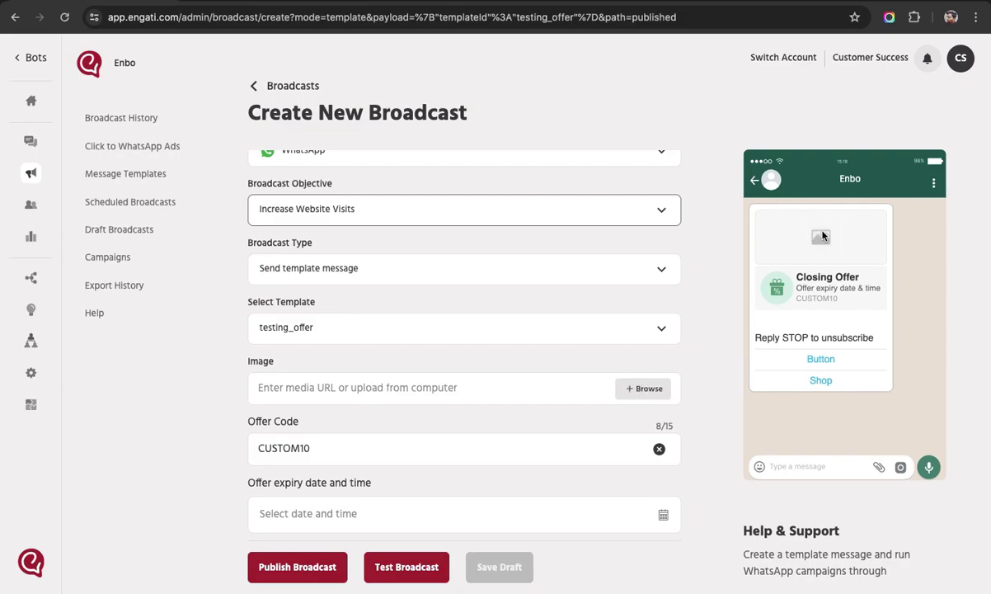
{"action": "scroll", "coordinate": [468, 453], "scroll_direction": "down", "scroll_amount": 1}
{"action": "scroll", "coordinate": [468, 452], "scroll_direction": "down", "scroll_amount": 1}
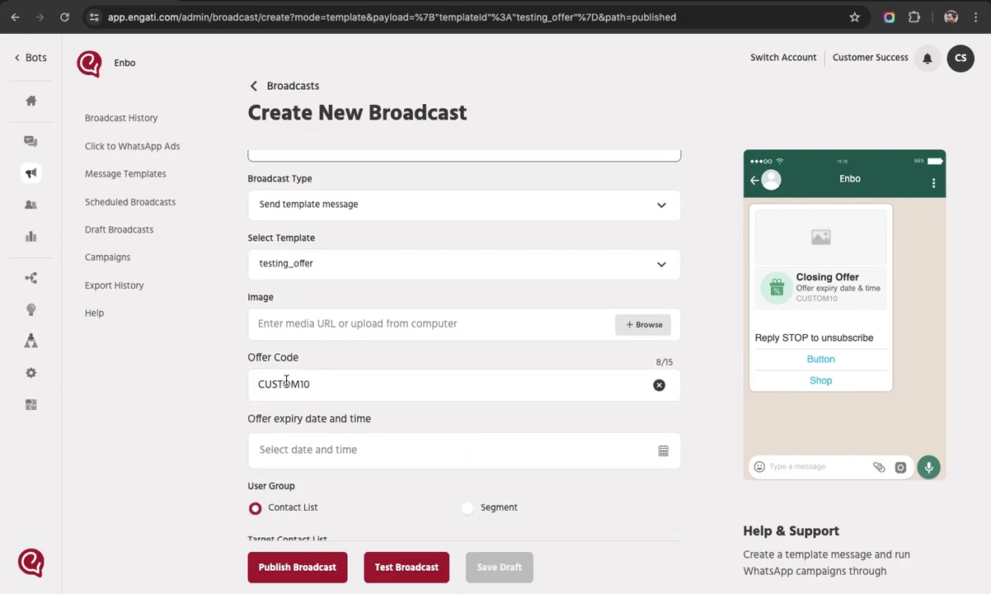
{"action": "left_click", "coordinate": [310, 384]}
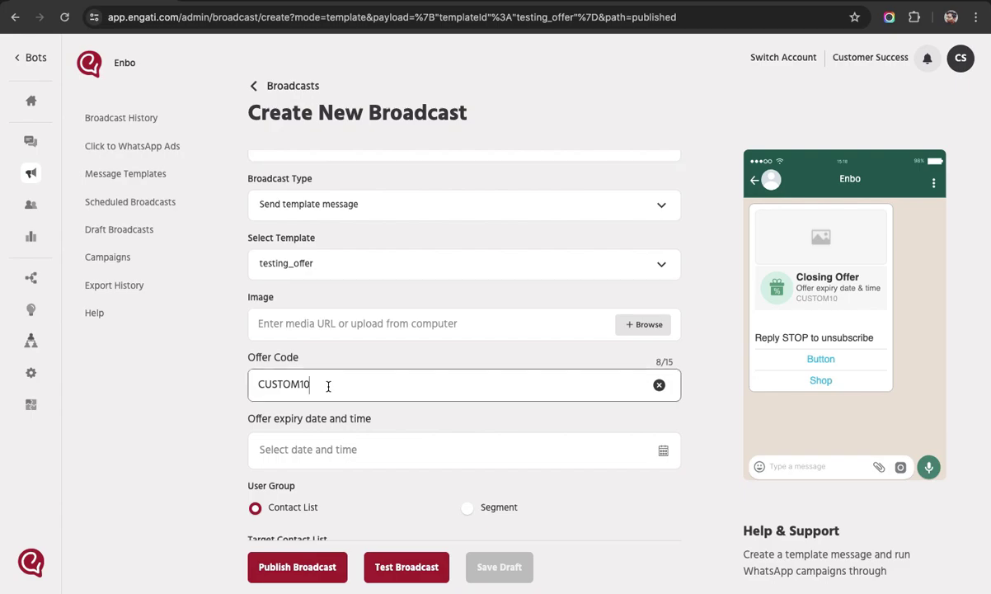
{"action": "scroll", "coordinate": [317, 365], "scroll_direction": "down", "scroll_amount": 2}
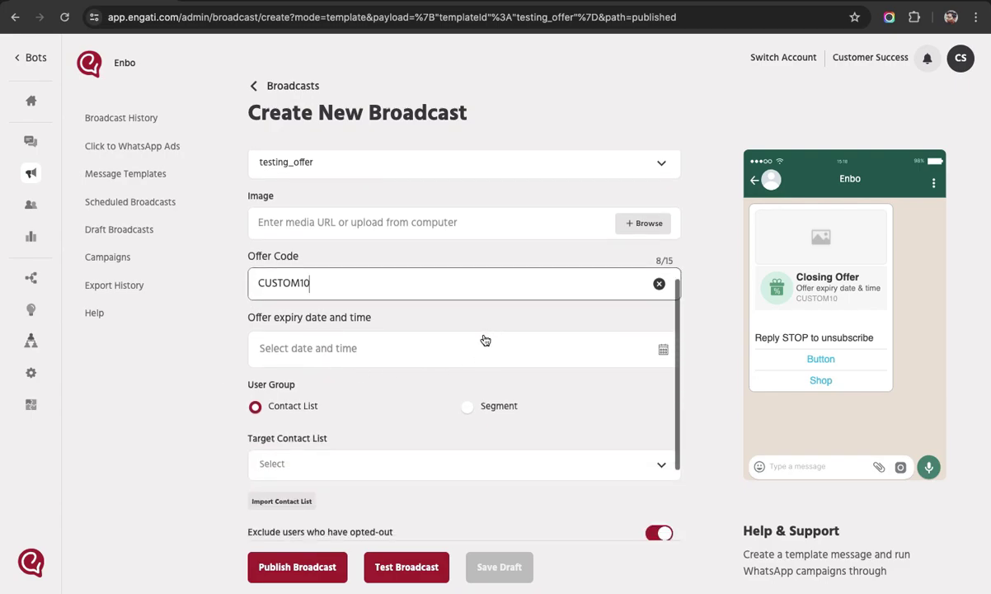
{"action": "left_click", "coordinate": [476, 345]}
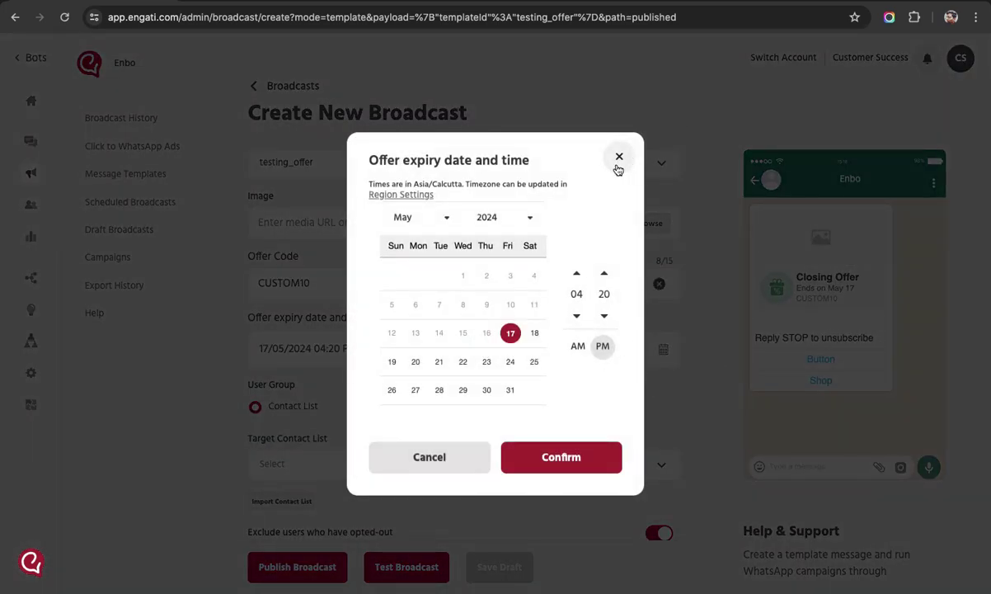
{"action": "left_click", "coordinate": [619, 156]}
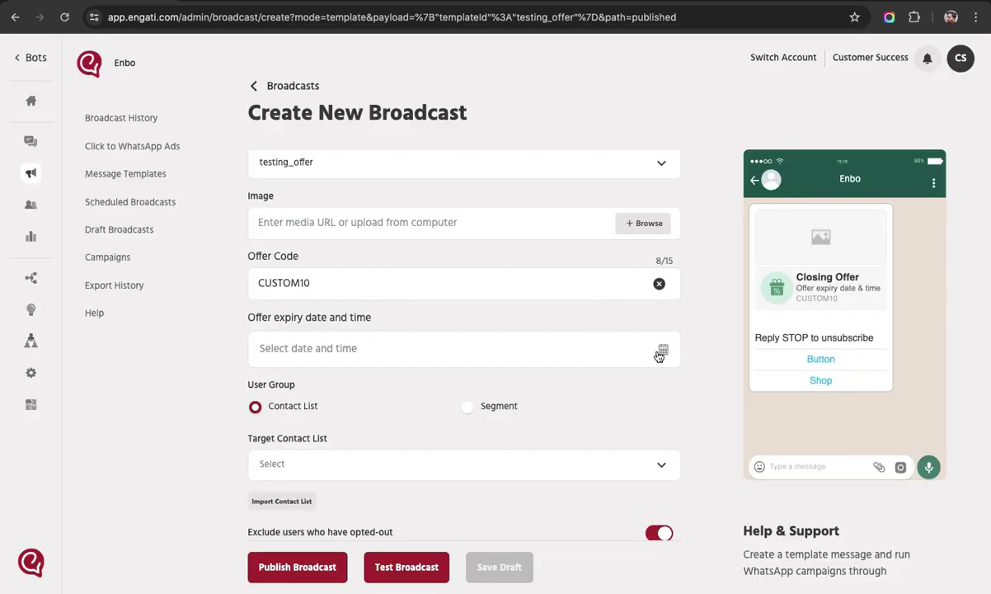
{"action": "left_click", "coordinate": [548, 351]}
{"action": "left_click", "coordinate": [618, 157]}
Review the broadcast's contact list, retry and schedule options, highlighting the "Exclude users who have opted-out" setting
{"action": "scroll", "coordinate": [335, 345], "scroll_direction": "down", "scroll_amount": 4}
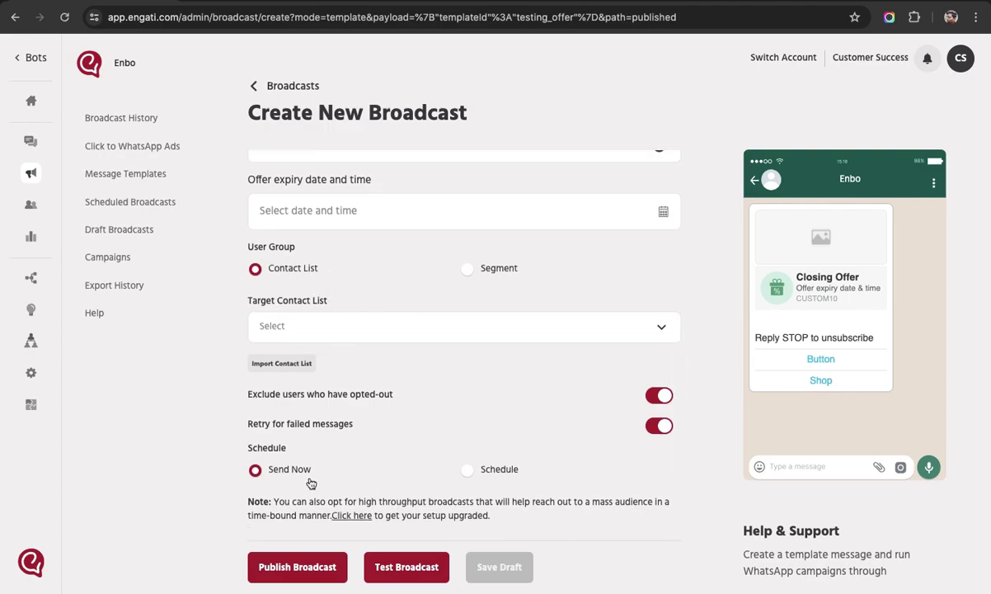
{"action": "scroll", "coordinate": [538, 310], "scroll_direction": "up", "scroll_amount": 10}
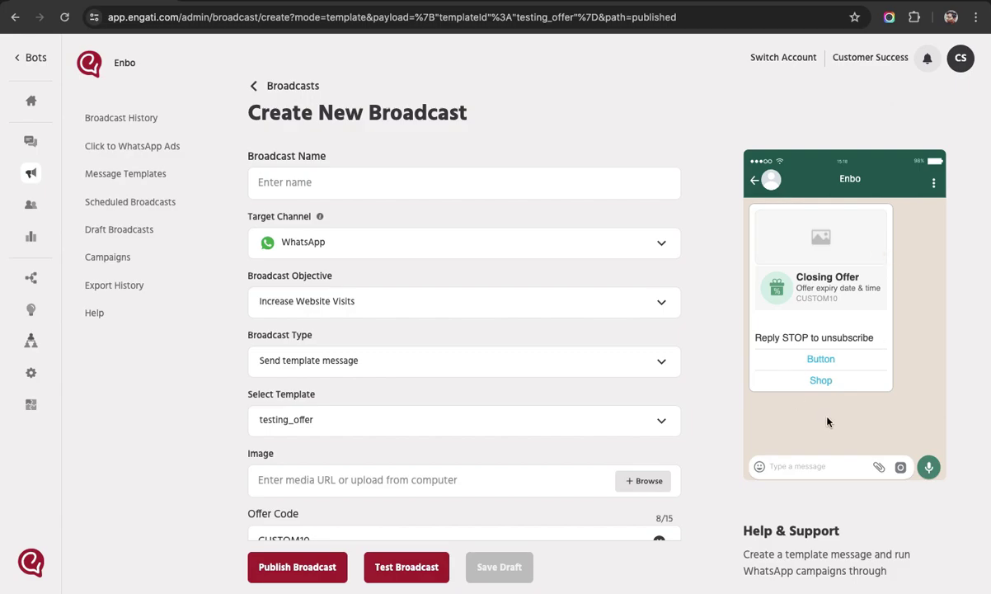
{"action": "scroll", "coordinate": [813, 369], "scroll_direction": "down", "scroll_amount": 1}
{"action": "scroll", "coordinate": [558, 330], "scroll_direction": "down", "scroll_amount": 5}
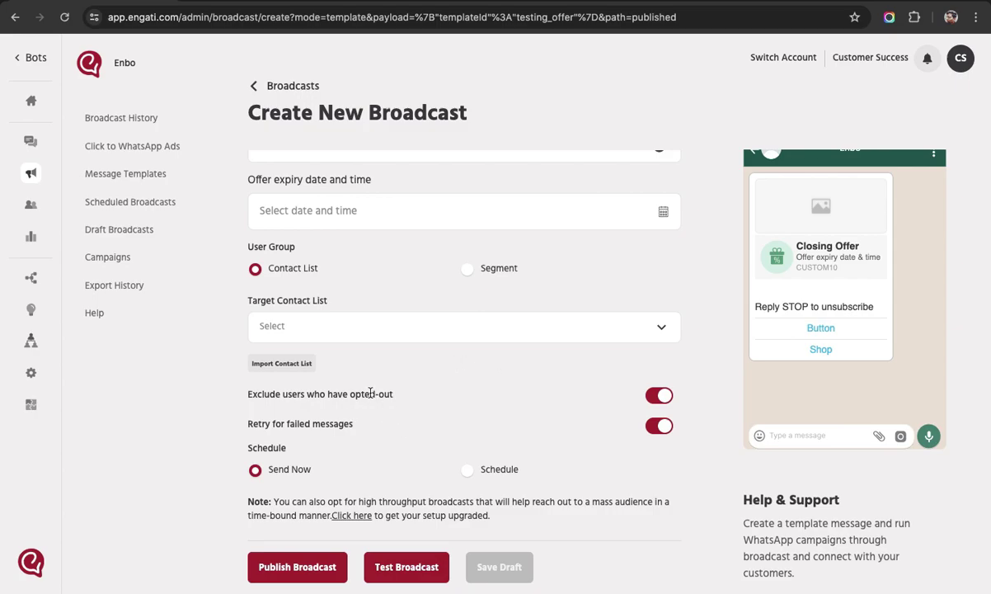
{"action": "mouse_move", "coordinate": [235, 375]}
{"action": "left_mouse_down"}
{"action": "mouse_move", "coordinate": [264, 394]}
{"action": "mouse_move", "coordinate": [392, 402]}
{"action": "mouse_move", "coordinate": [373, 379]}
{"action": "mouse_move", "coordinate": [235, 373]}
{"action": "left_mouse_up"}
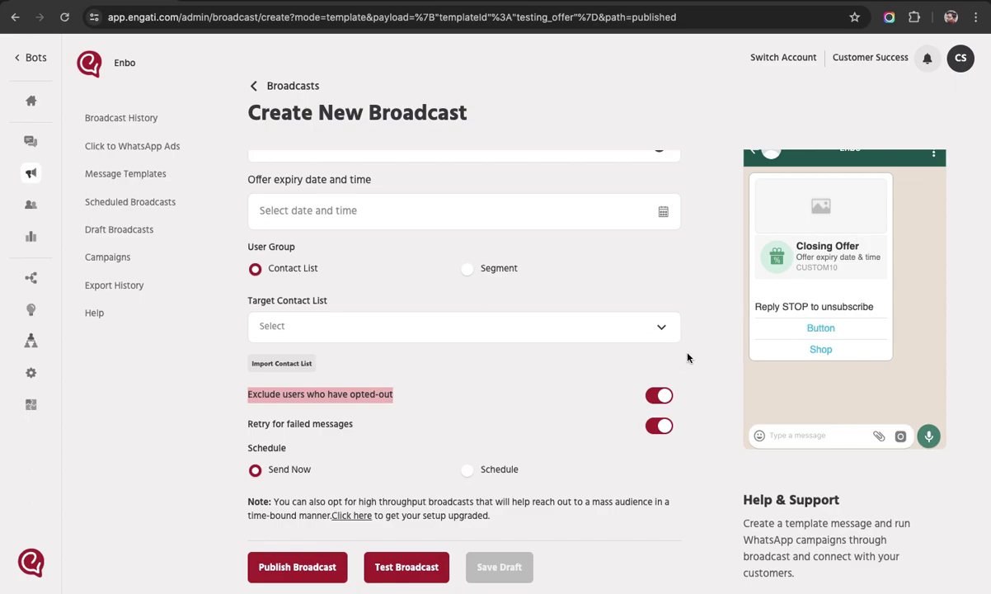
{"action": "left_click", "coordinate": [565, 389]}
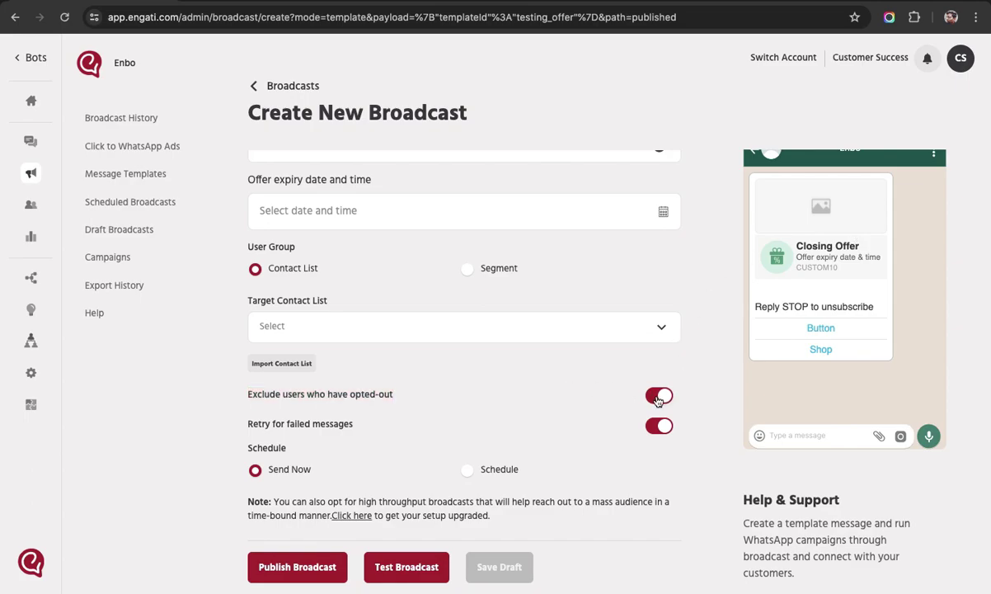
{"action": "scroll", "coordinate": [503, 359], "scroll_direction": "up", "scroll_amount": 5}
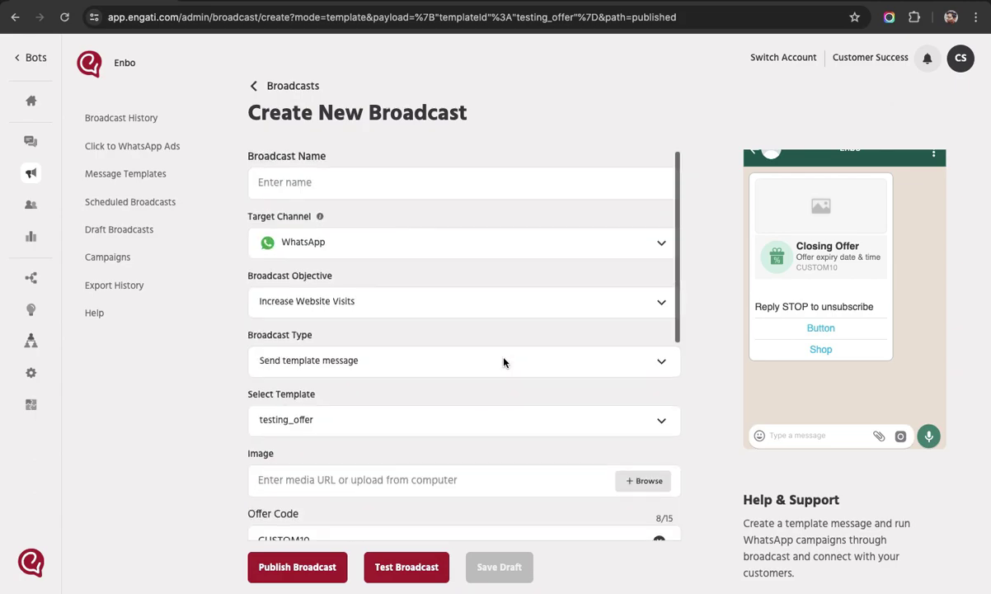